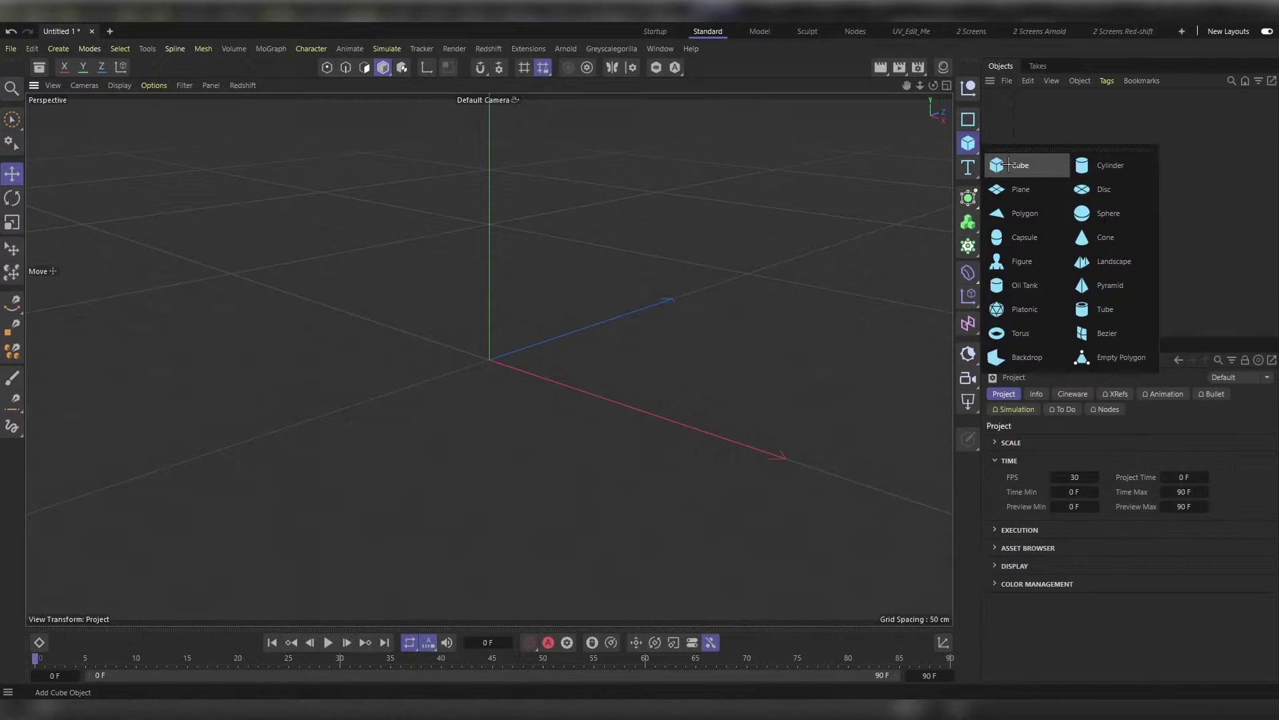
Add a Plane and scale it up to 911.6 cm so it fills the view
{"action": "left_click", "coordinate": [1016, 192]}
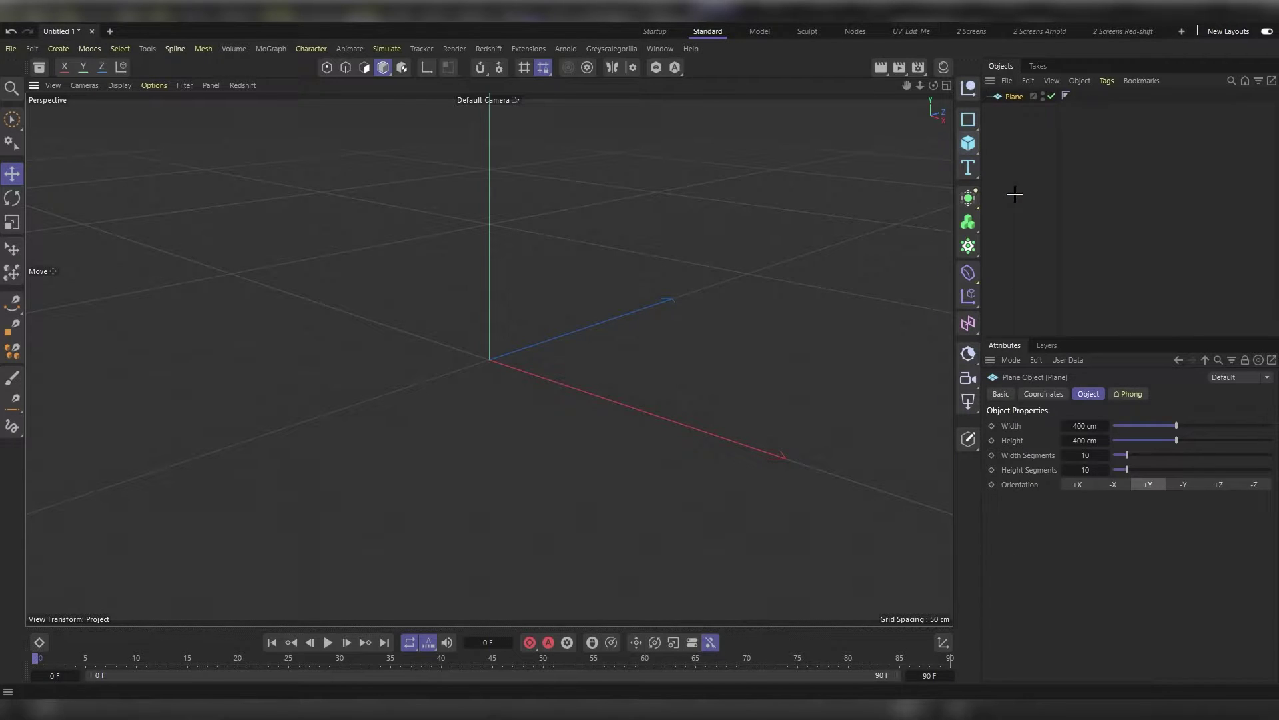
{"action": "key", "text": "t"}
{"action": "left_click_drag", "start_coordinate": [723, 378], "coordinate": [478, 360]}
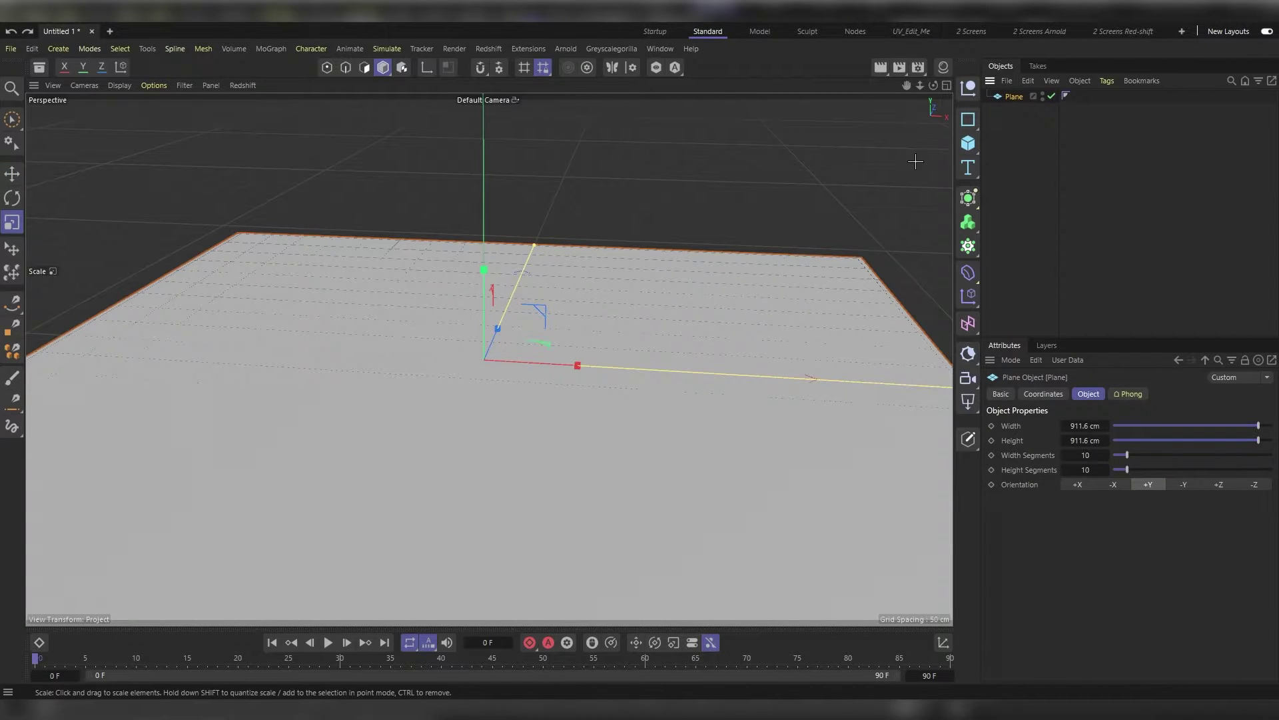
Add a Cube, shrink it, and undo the Y flattening to keep its cube proportions
{"action": "left_click", "coordinate": [969, 144]}
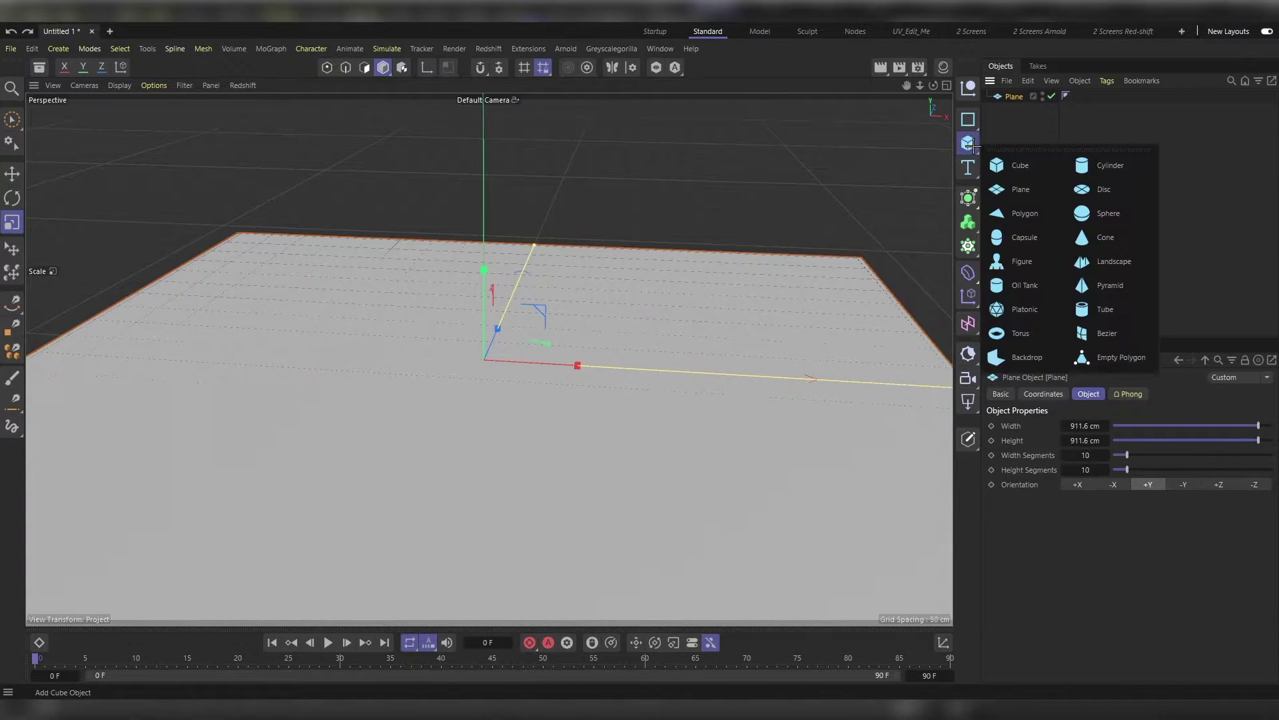
{"action": "left_click", "coordinate": [1010, 166]}
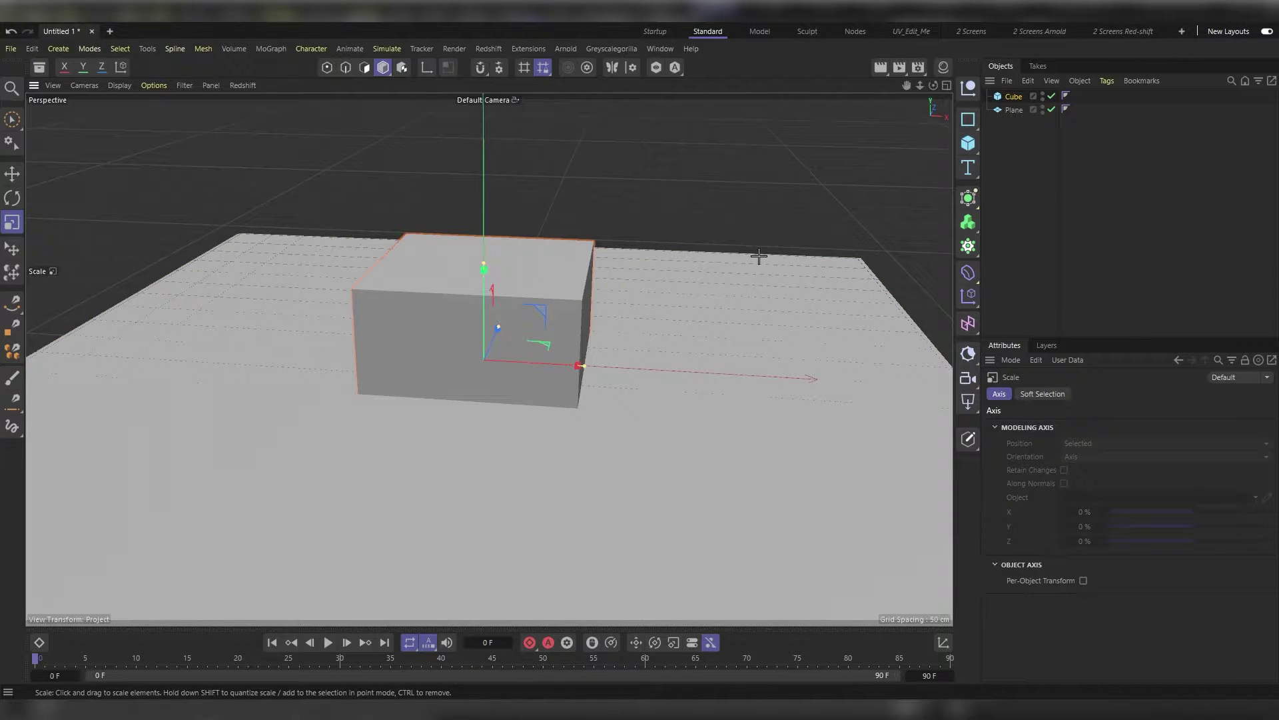
{"action": "left_click_drag", "start_coordinate": [777, 246], "coordinate": [552, 366]}
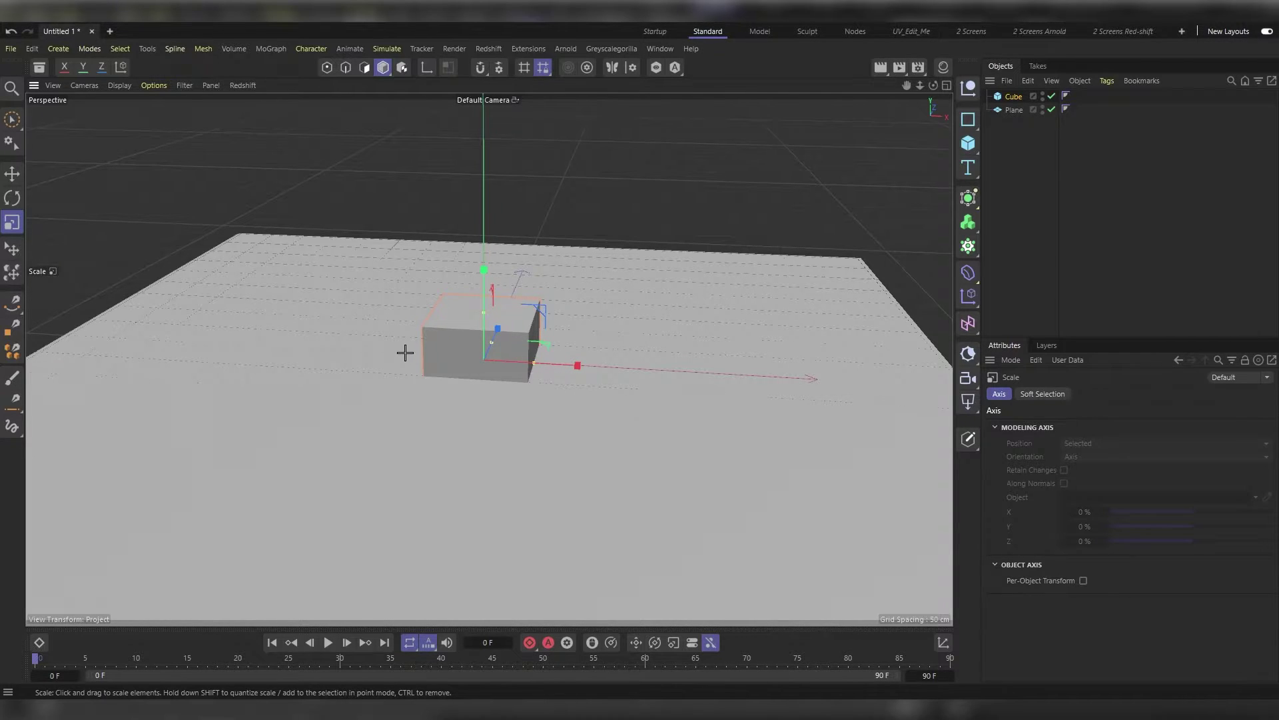
{"action": "left_click", "coordinate": [12, 248]}
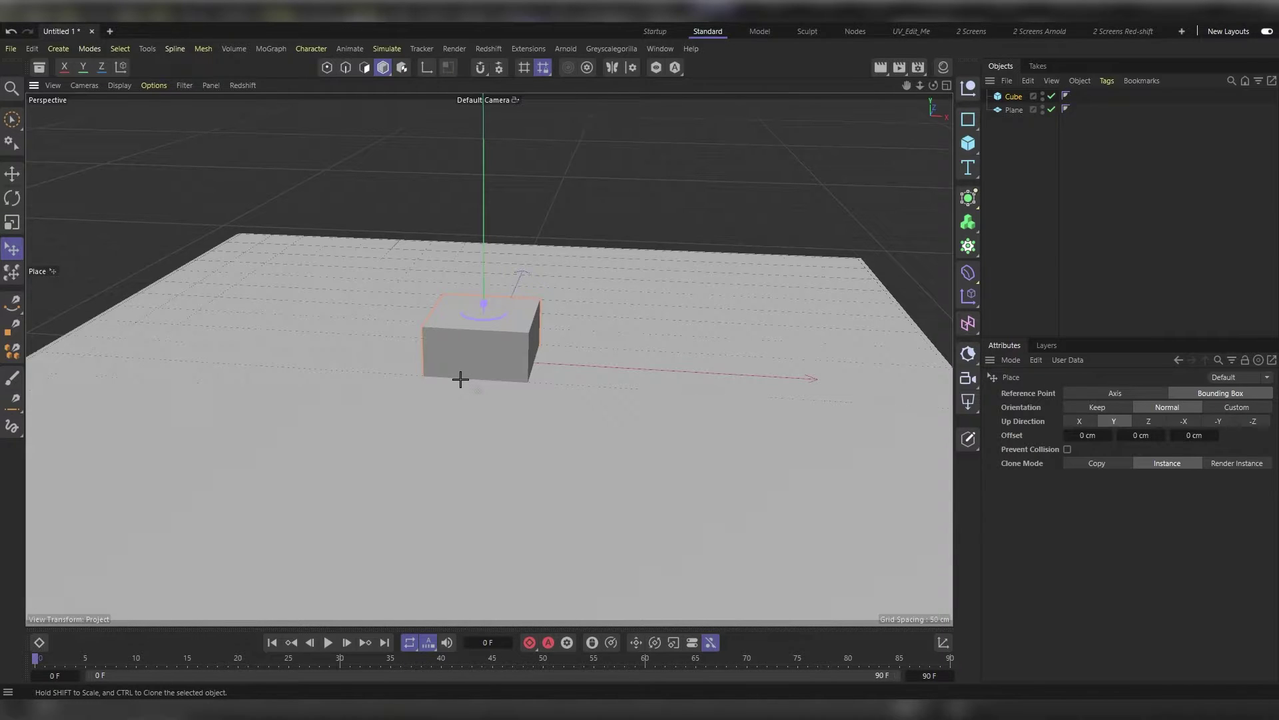
{"action": "key", "text": "ctrl+z"}
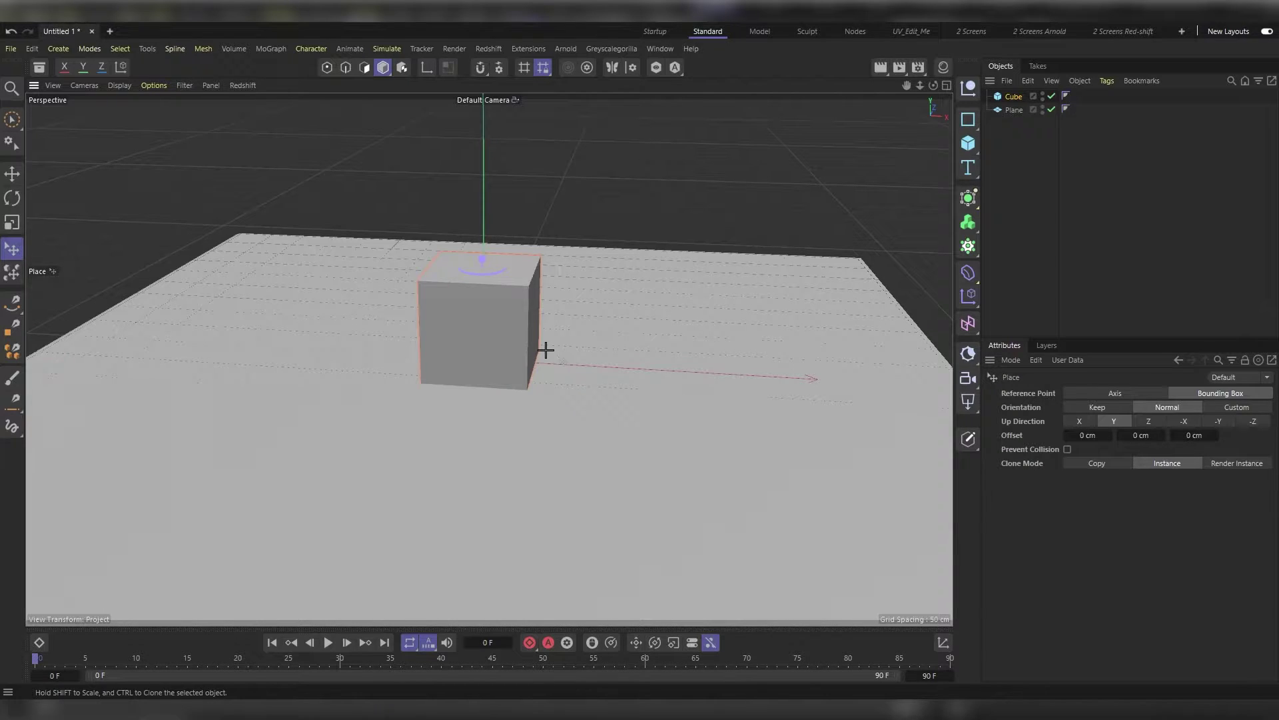
{"action": "left_click", "coordinate": [566, 49]}
{"action": "mouse_move", "coordinate": [587, 85]}
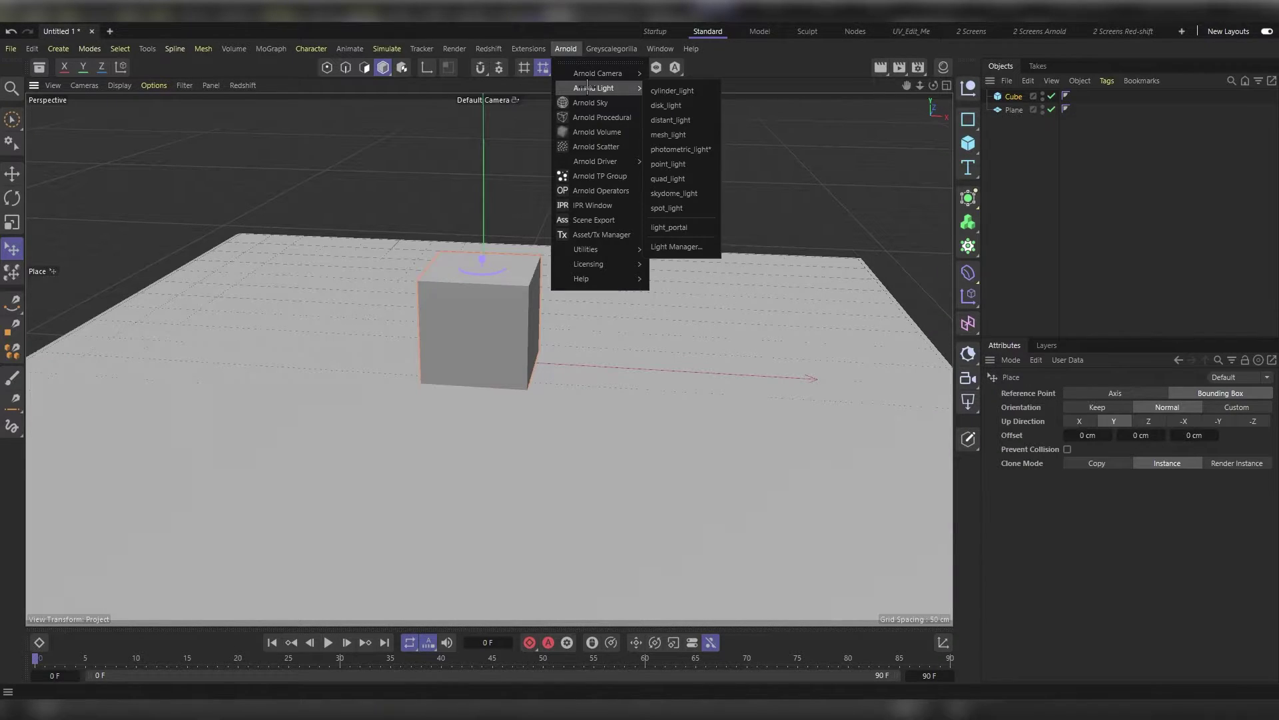
Add an Arnold quad_light (200 × 200 cm, intensity 1) above the cube
{"action": "left_click", "coordinate": [690, 177]}
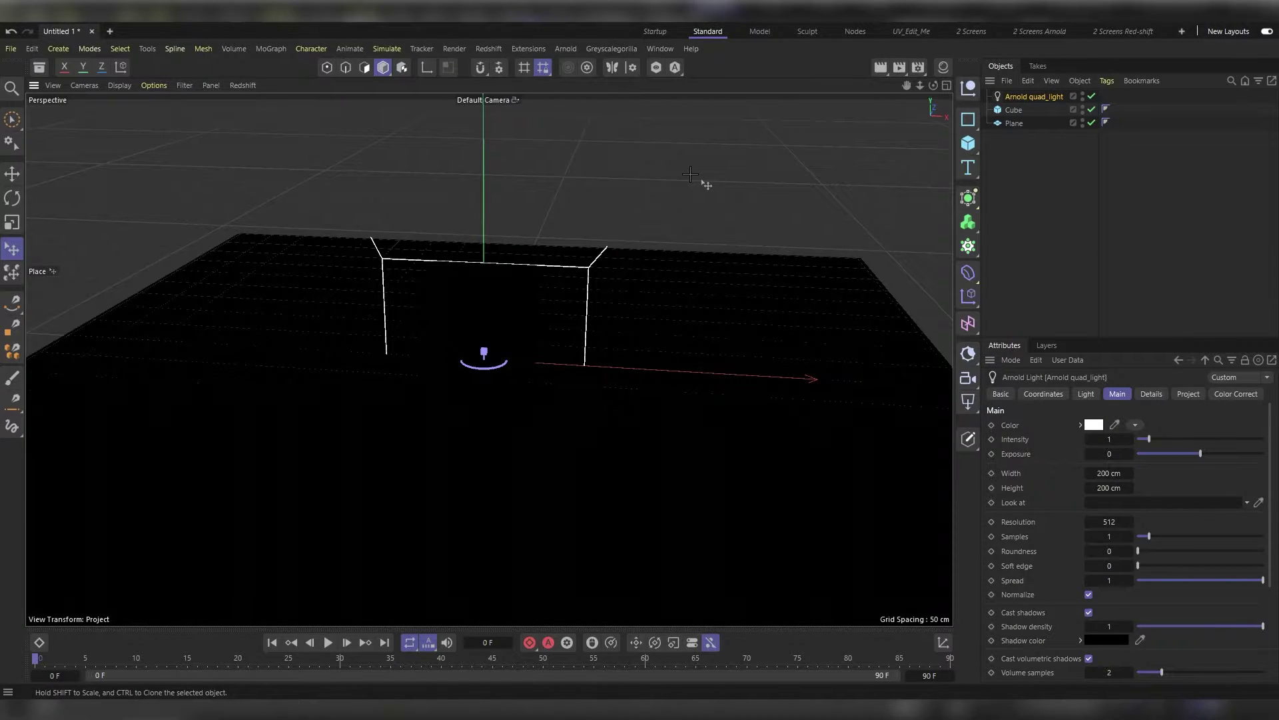
{"action": "left_click", "coordinate": [967, 352]}
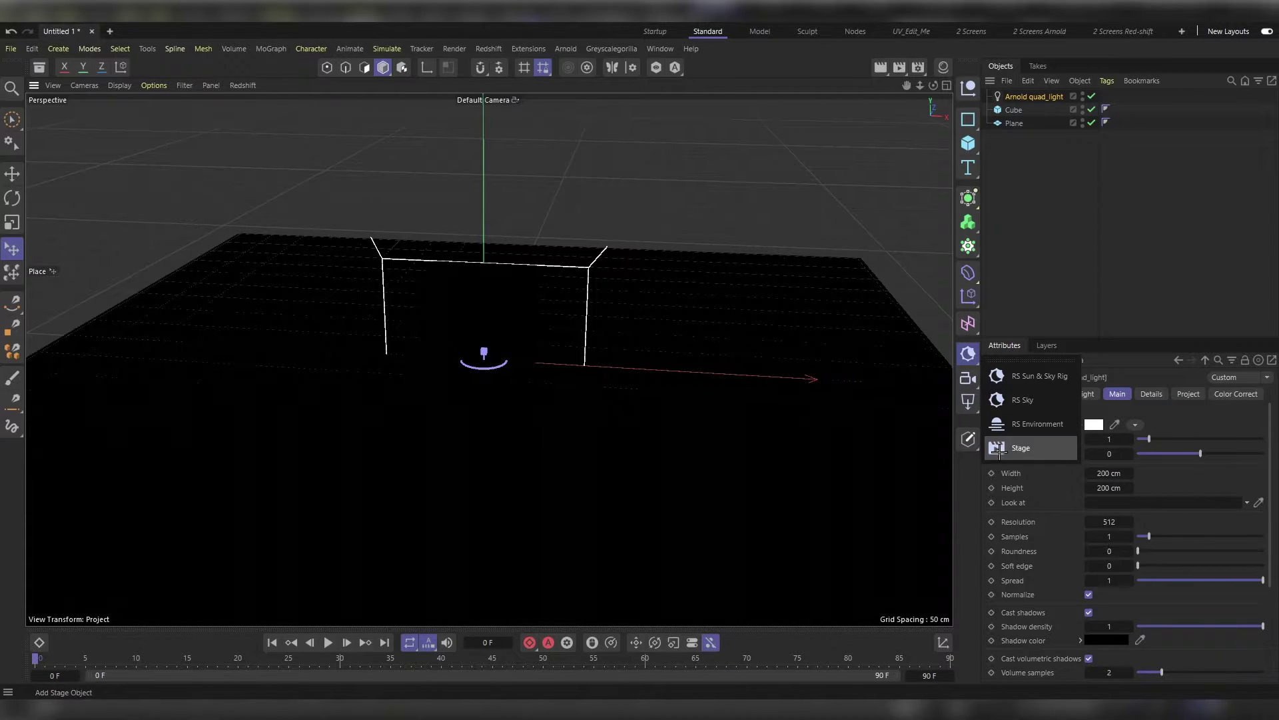
{"action": "left_click", "coordinate": [751, 221]}
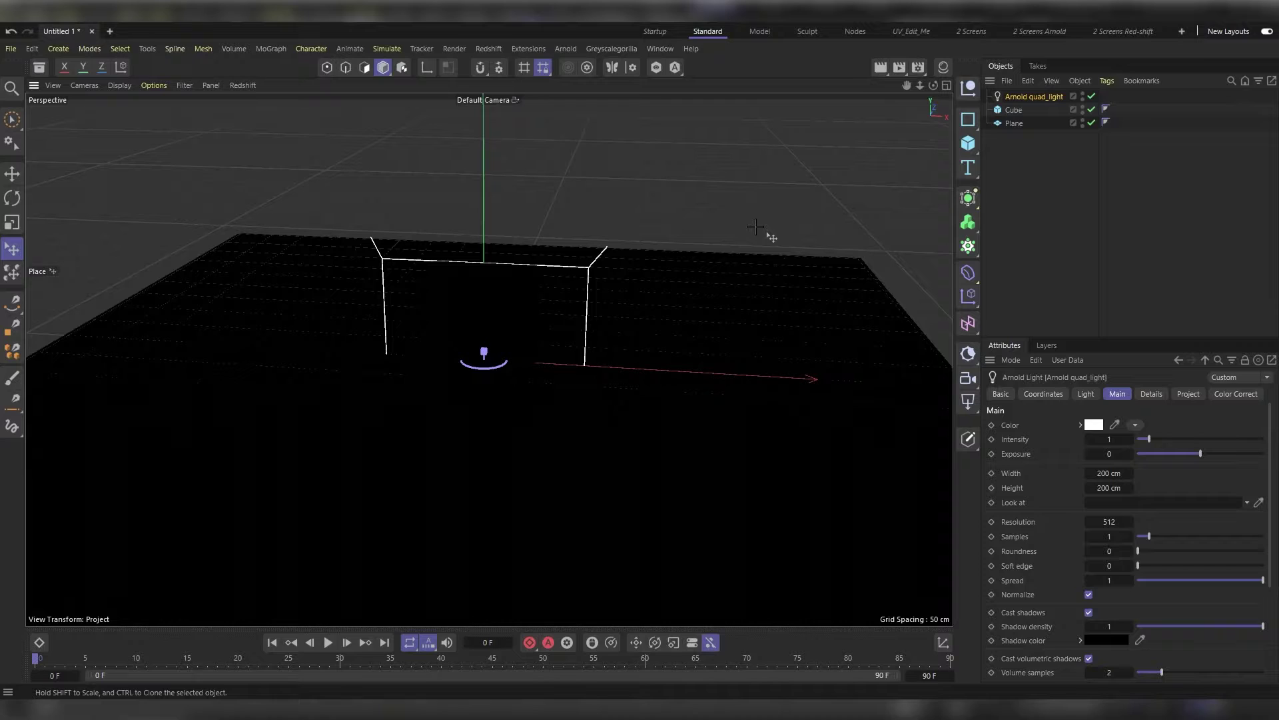
Set the renderer to Arnold in Render Settings
{"action": "key", "text": "ctrl+b"}
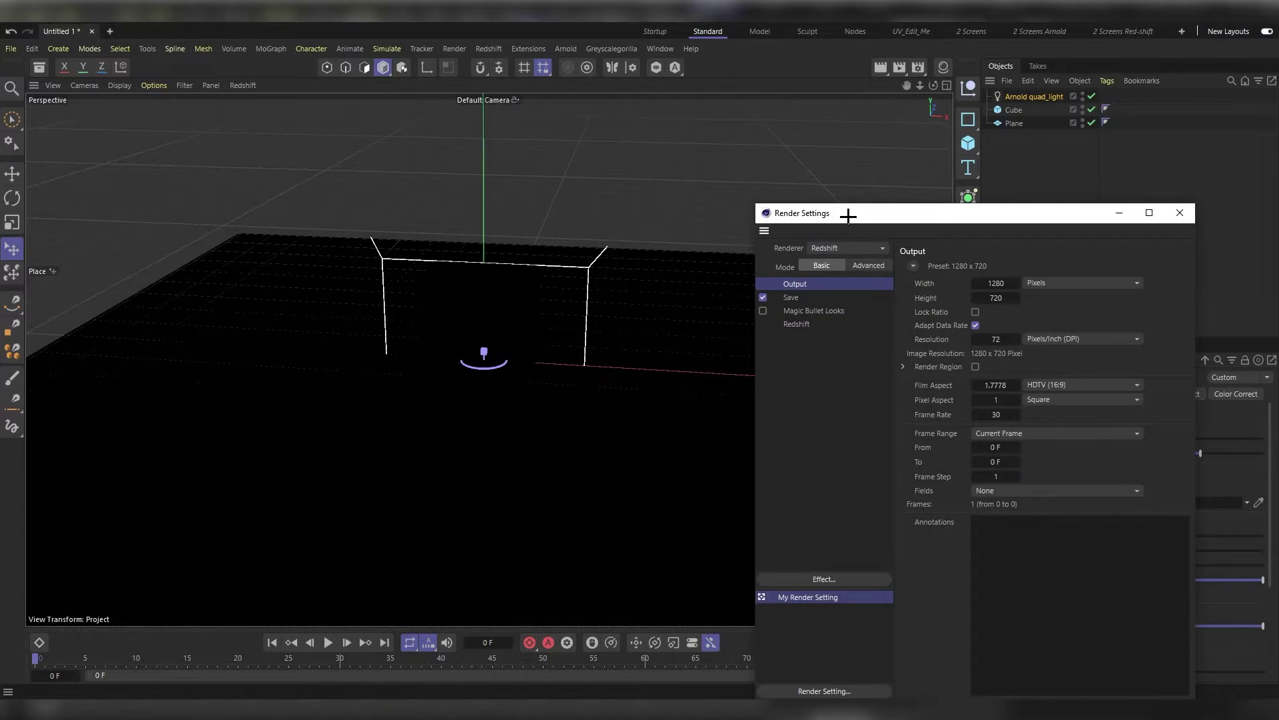
{"action": "left_click_drag", "start_coordinate": [846, 216], "coordinate": [535, 143]}
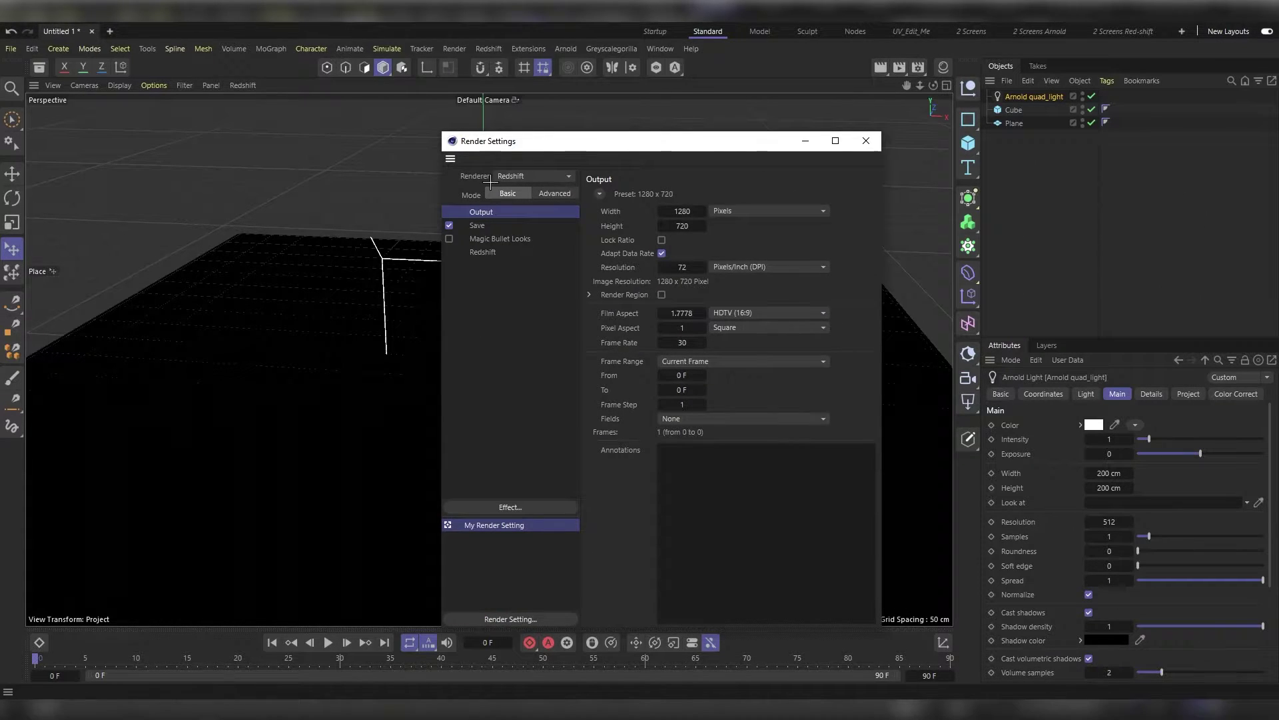
{"action": "left_click", "coordinate": [546, 175]}
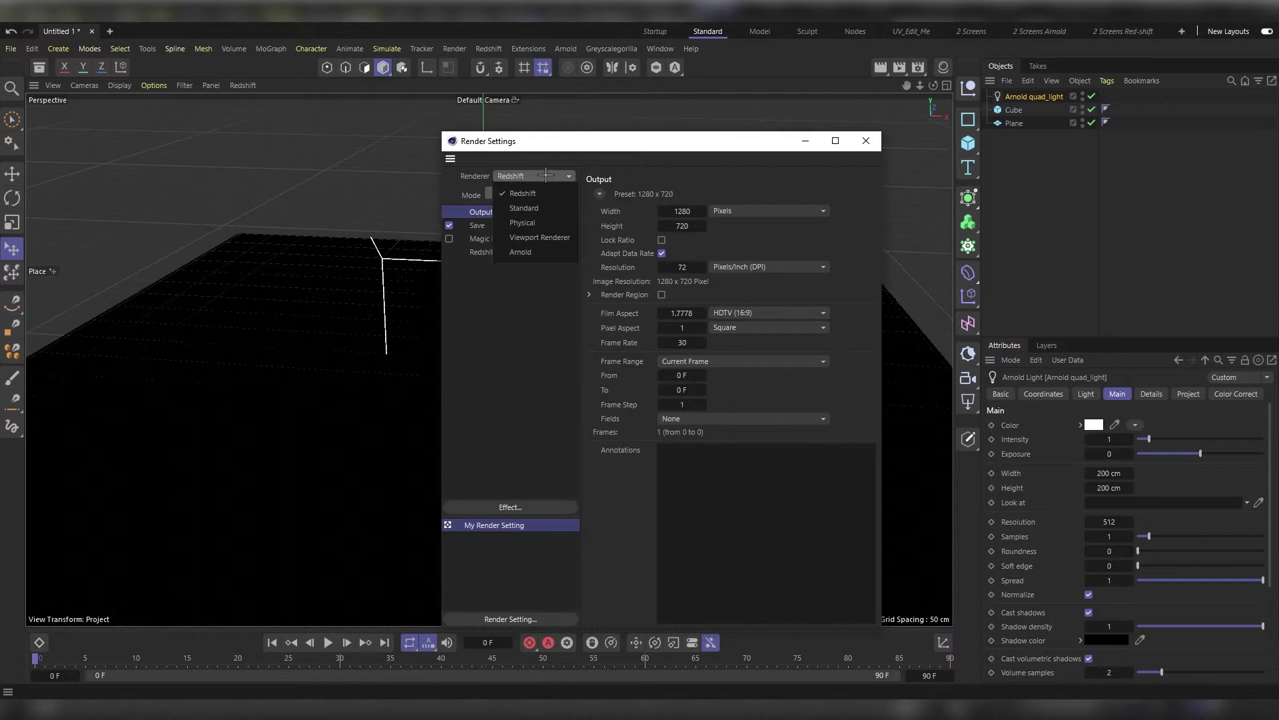
{"action": "left_click", "coordinate": [530, 252]}
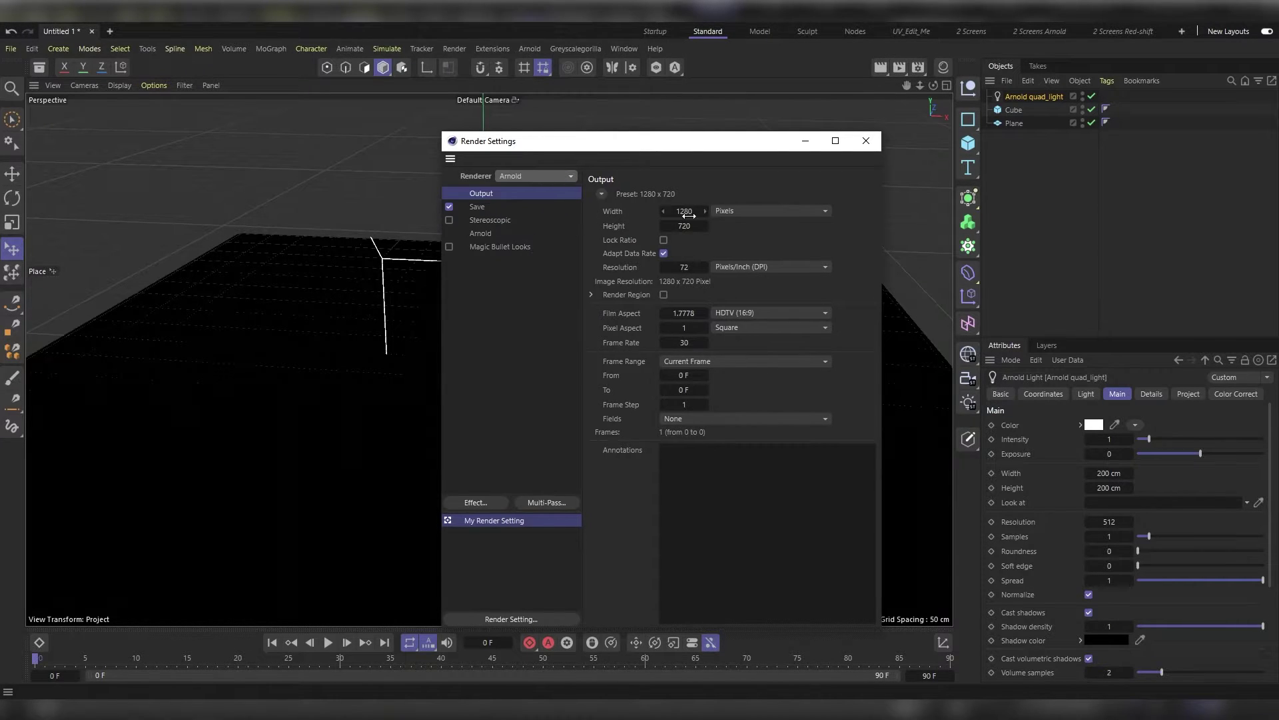
Add a Background object from the Sky flyout
{"action": "left_click", "coordinate": [805, 141]}
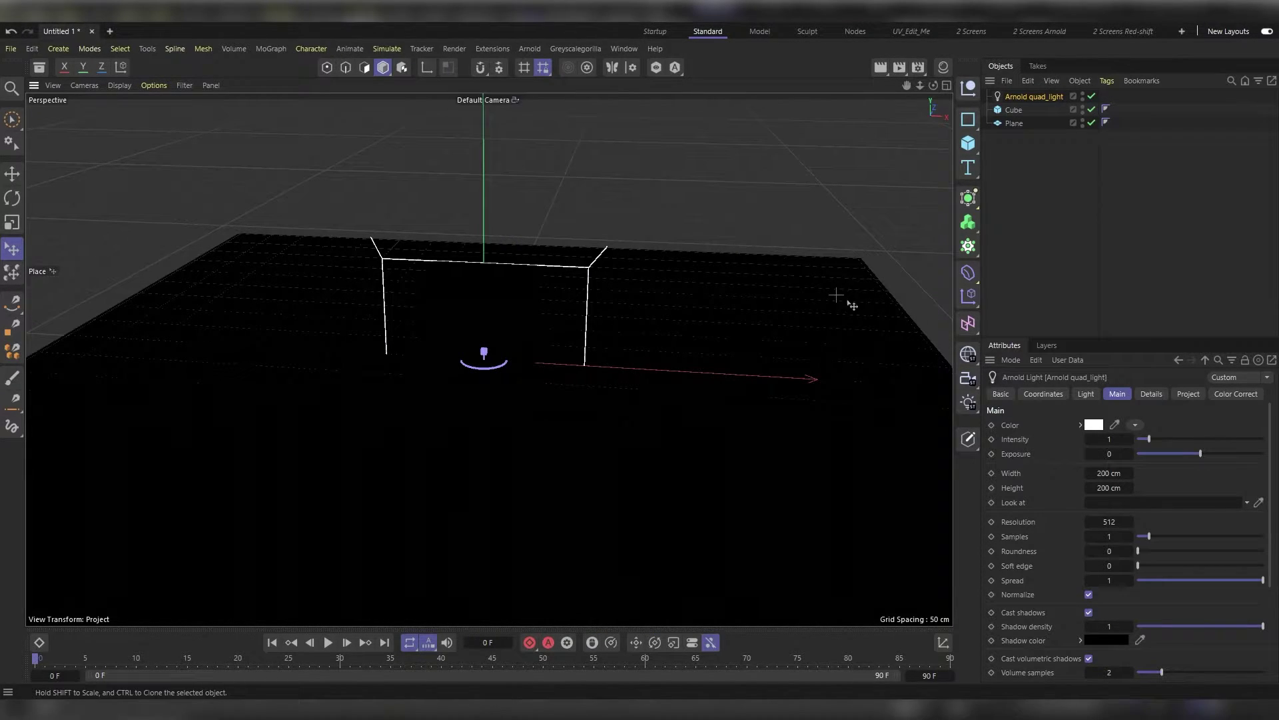
{"action": "left_click", "coordinate": [968, 353]}
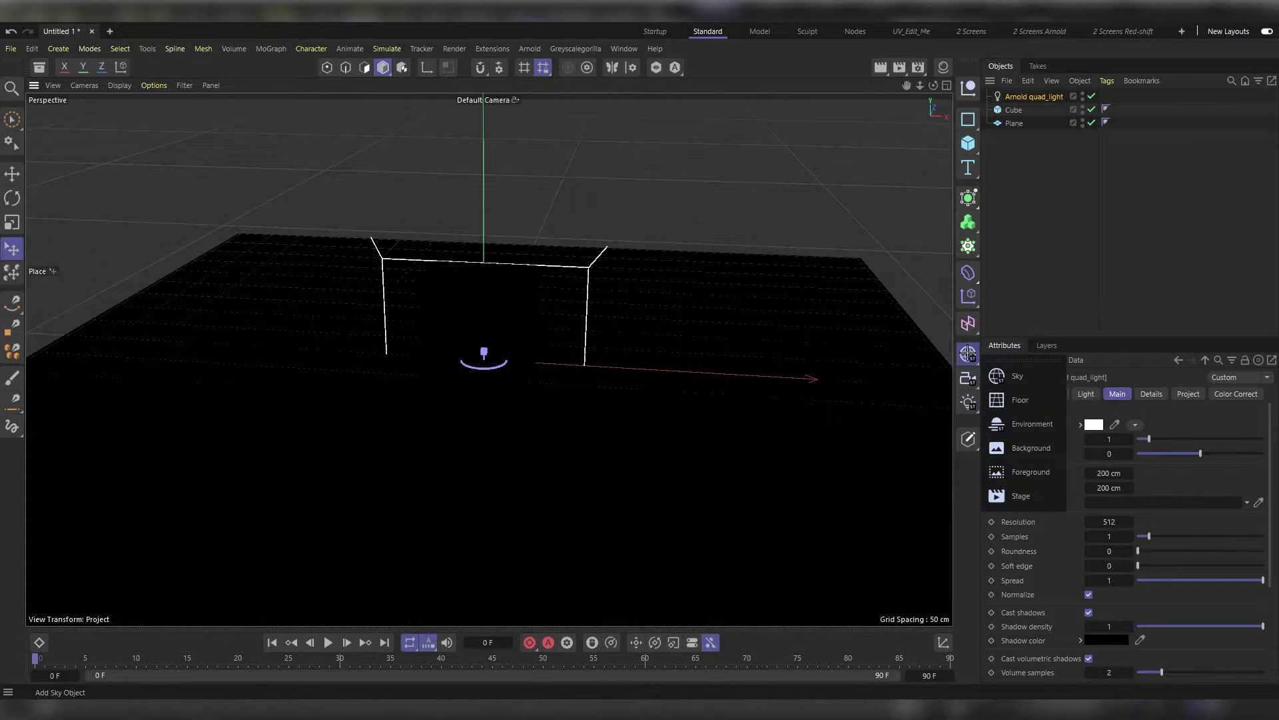
{"action": "left_click", "coordinate": [1026, 448]}
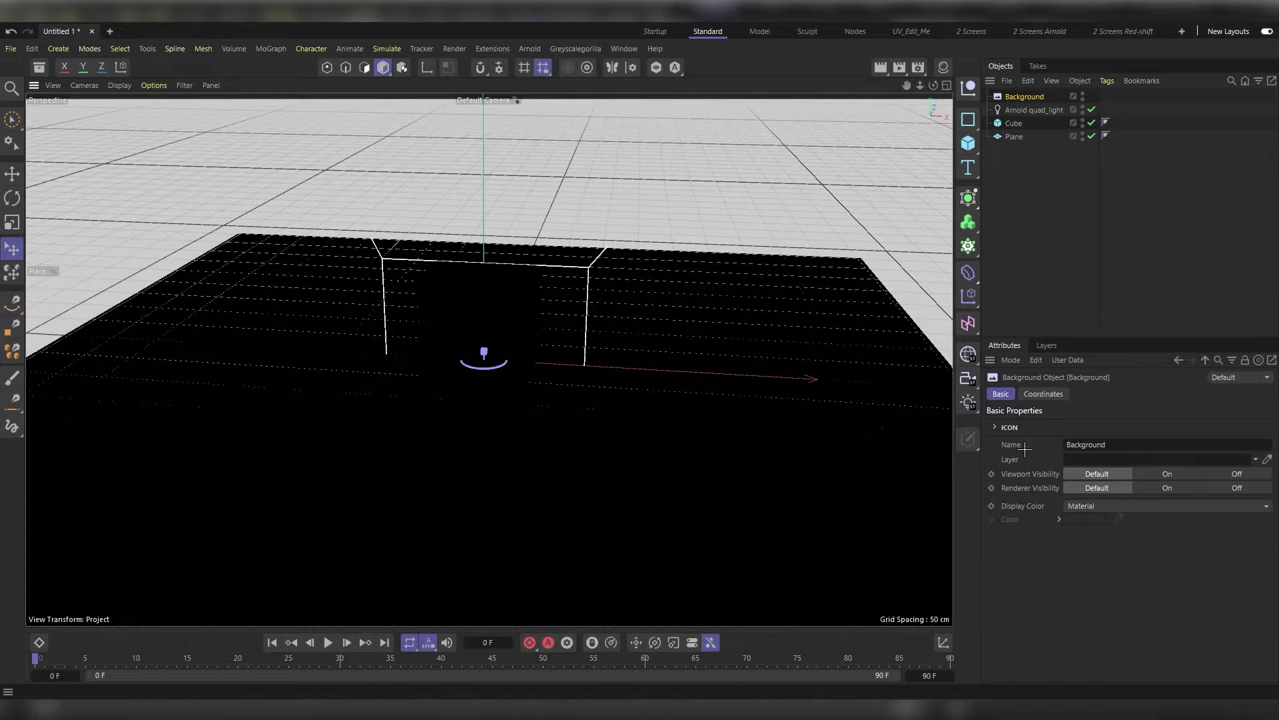
Uncheck Viewport preview in the quad_light's Light settings
{"action": "left_click", "coordinate": [1018, 111]}
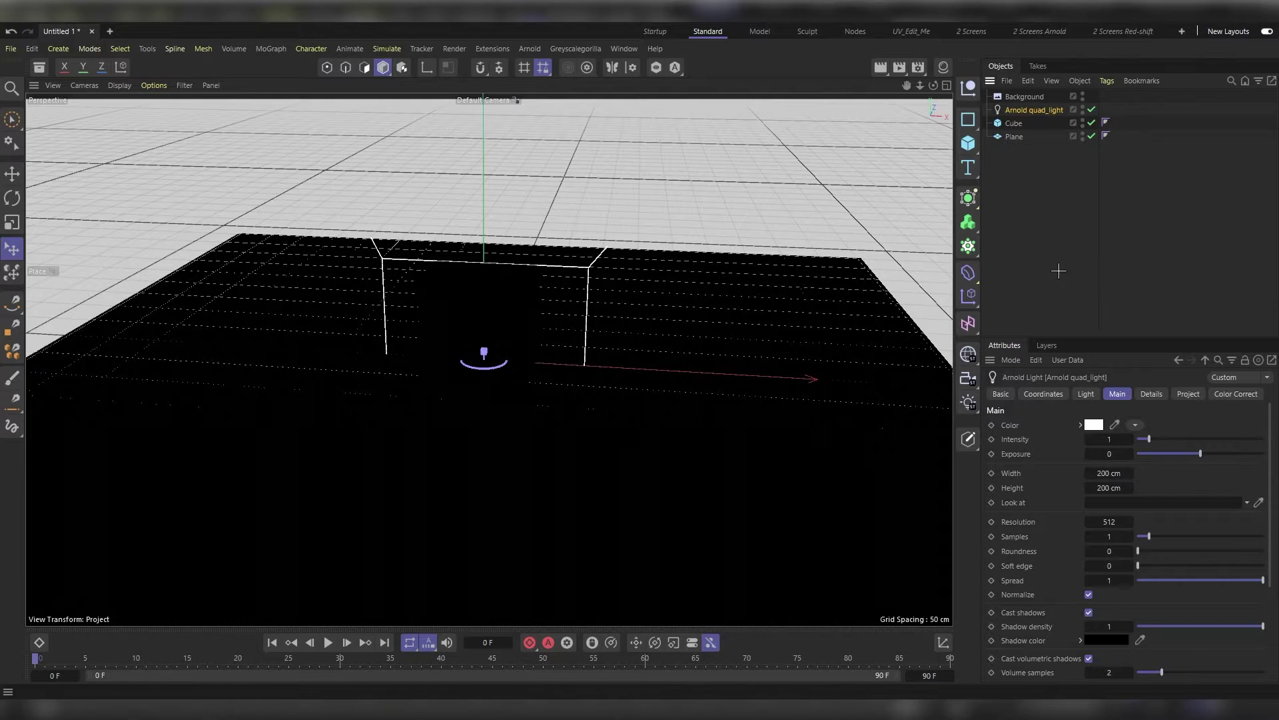
{"action": "left_click", "coordinate": [1086, 393]}
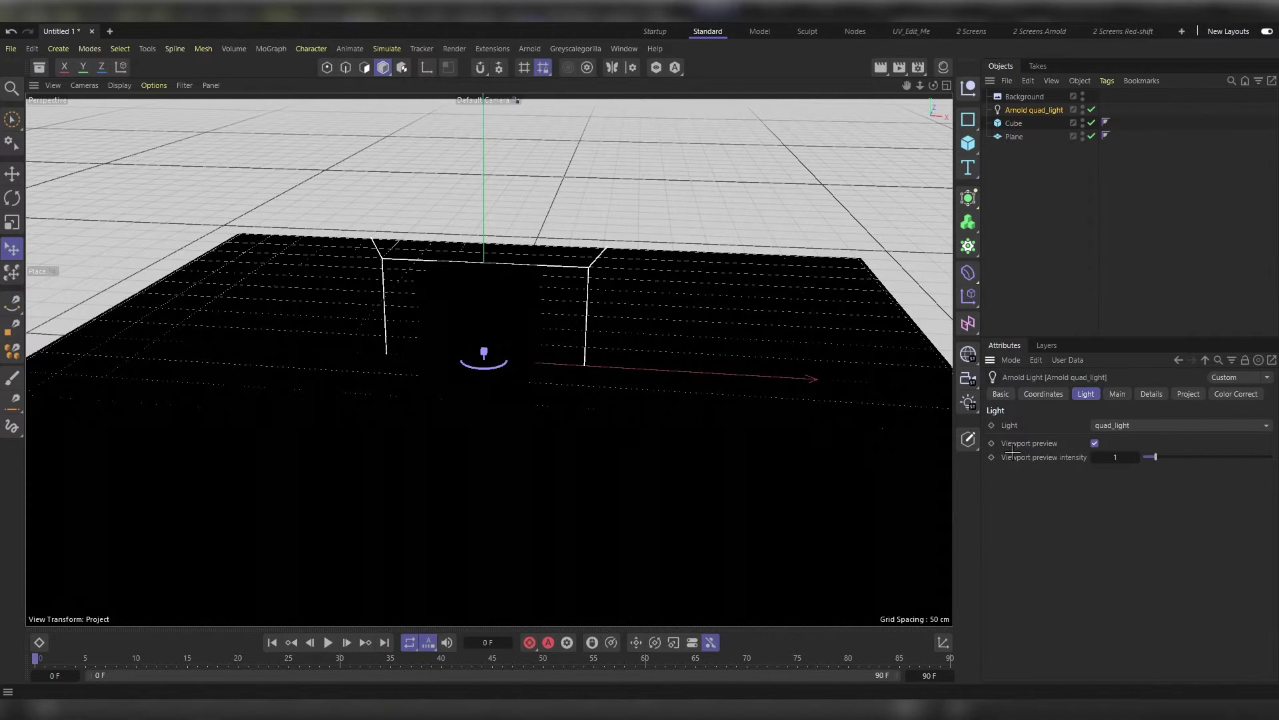
{"action": "left_click", "coordinate": [1095, 443]}
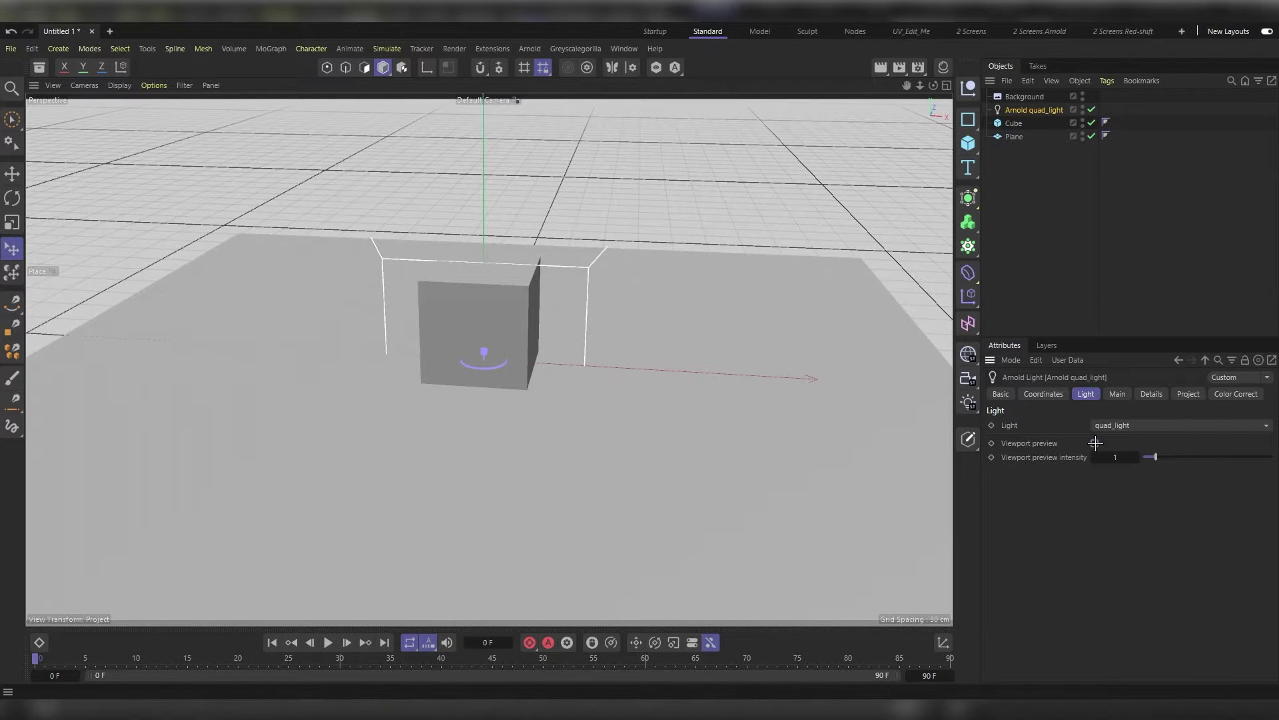
{"action": "left_click", "coordinate": [1118, 394]}
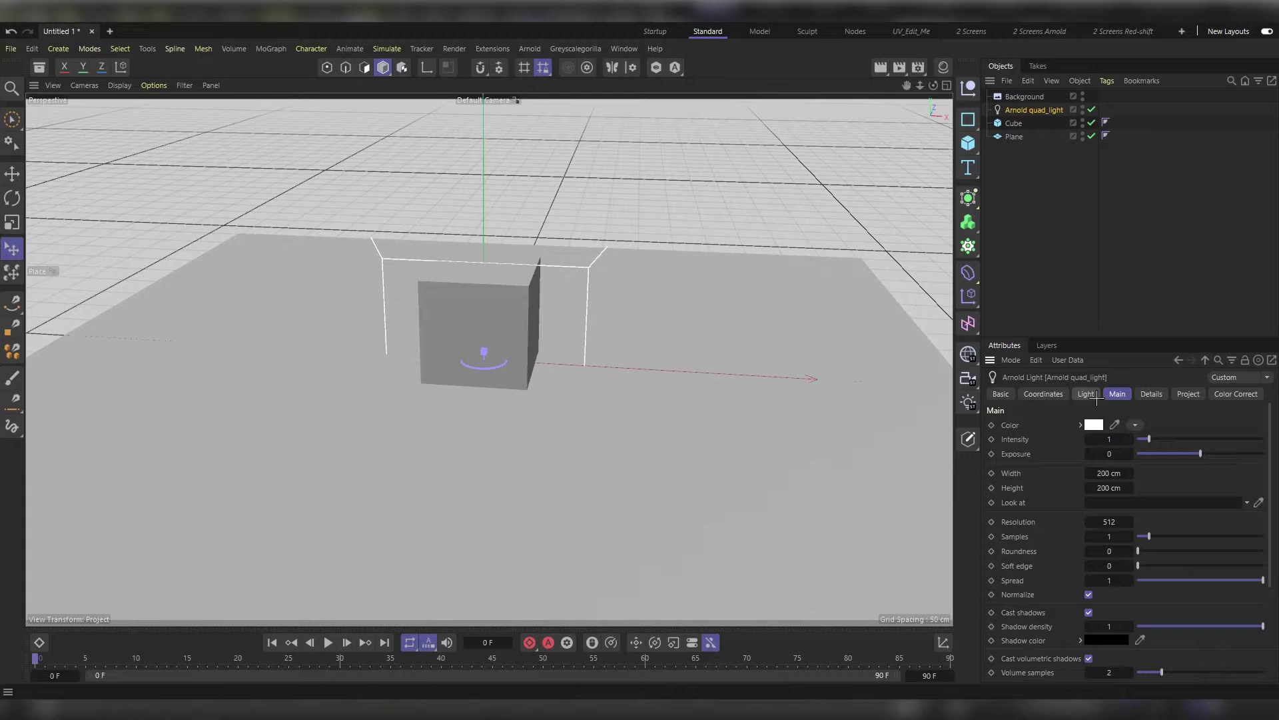
Raise the quad light about 184 cm and move it toward the camera beside the cube
{"action": "key", "text": "e"}
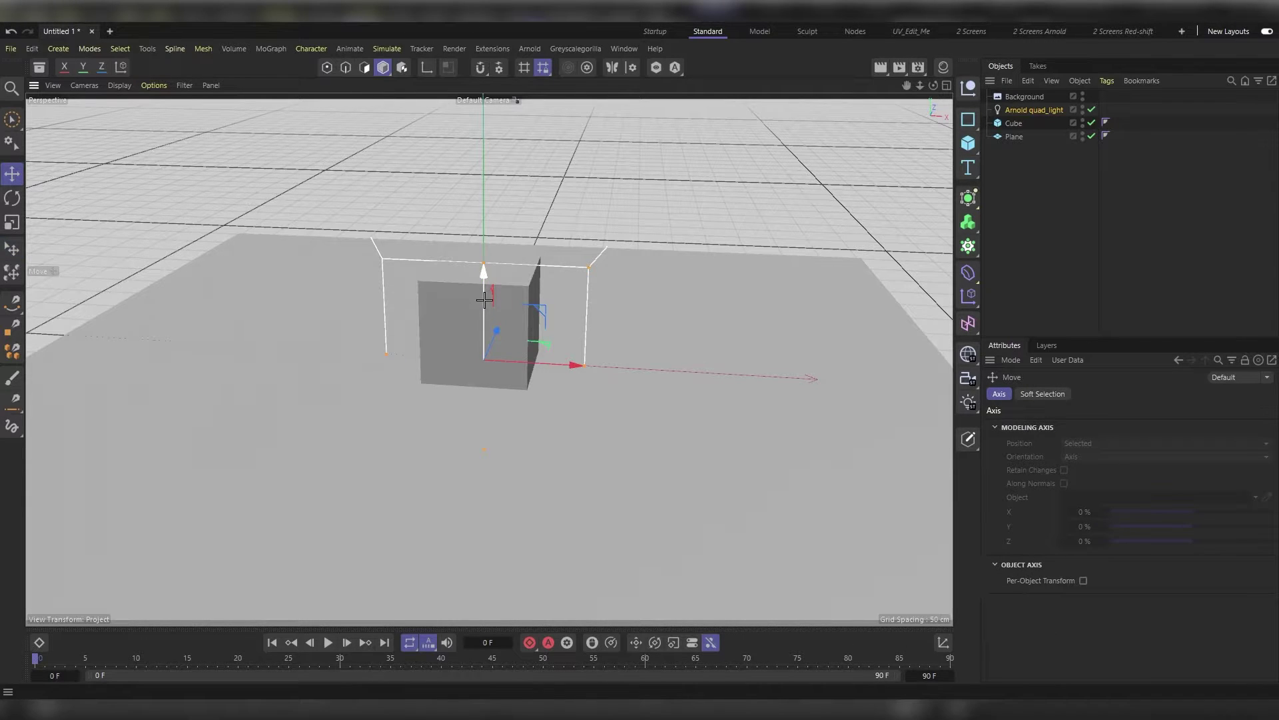
{"action": "left_click_drag", "start_coordinate": [485, 300], "coordinate": [518, 110]}
{"action": "left_click_drag", "start_coordinate": [494, 157], "coordinate": [435, 374]}
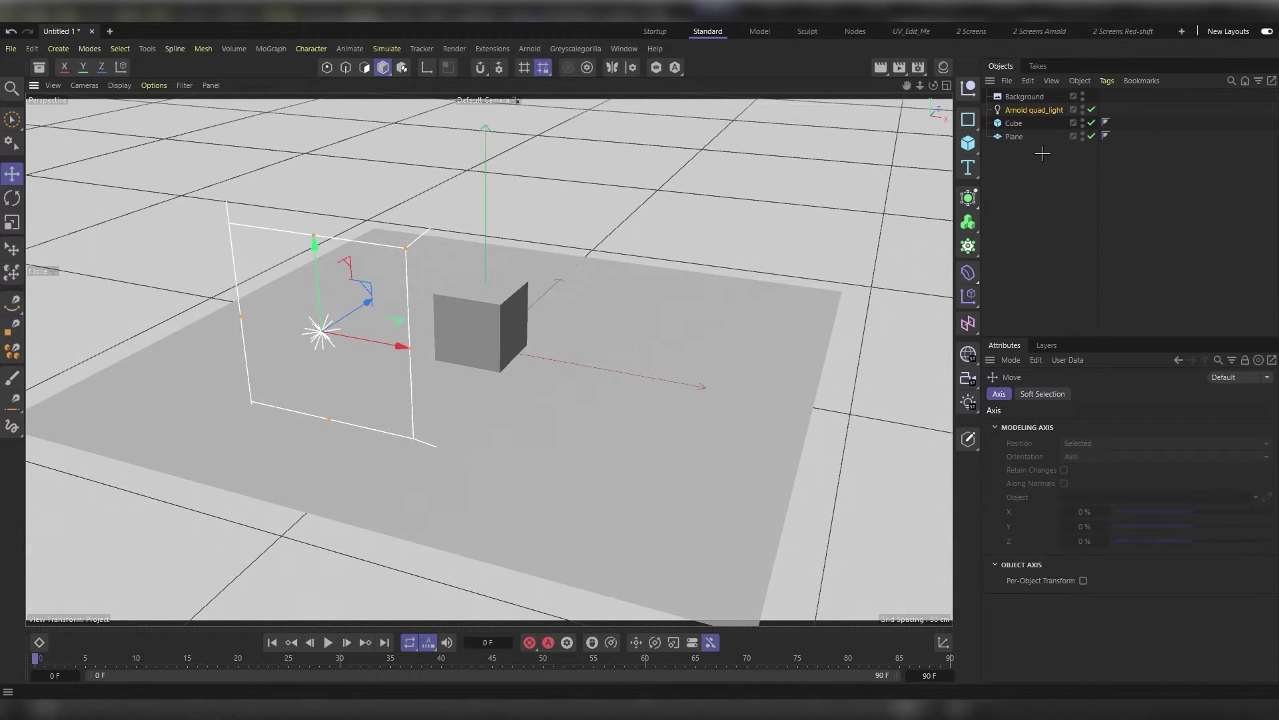
{"action": "left_click", "coordinate": [1029, 110]}
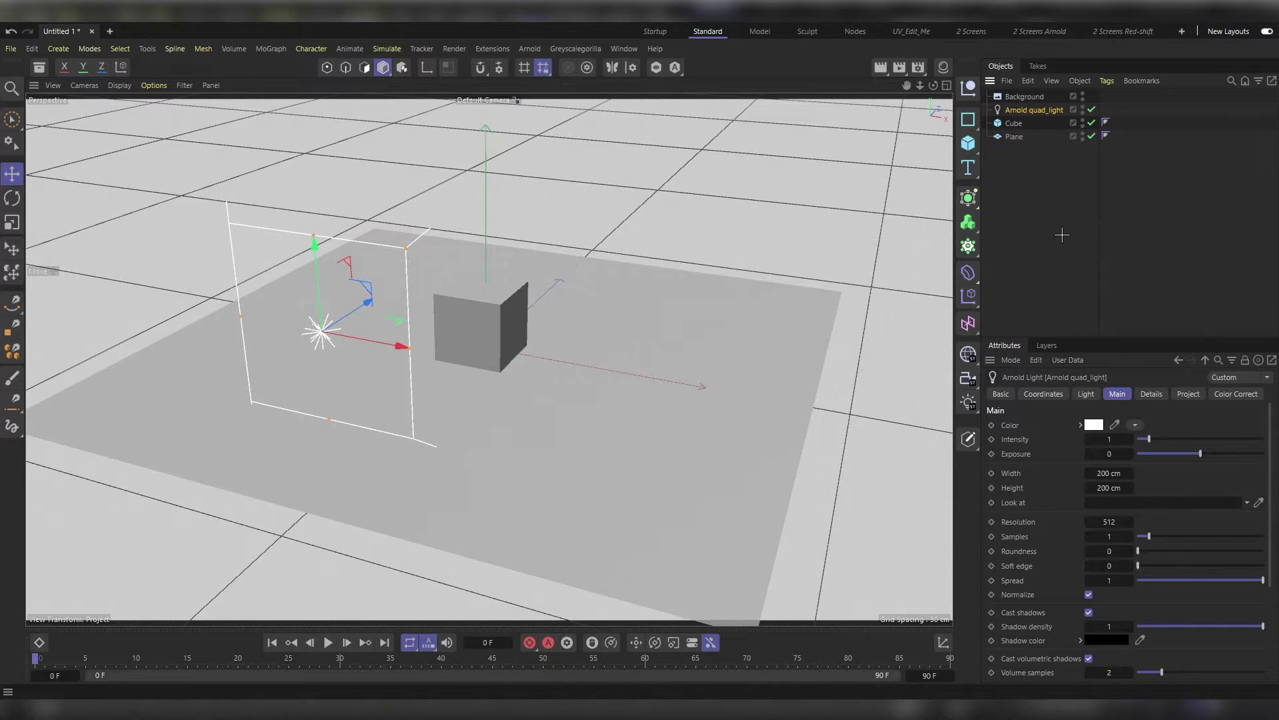
Make the quad light look at the Cube and raise its intensity to 10
{"action": "left_click_drag", "start_coordinate": [1013, 123], "coordinate": [1138, 501]}
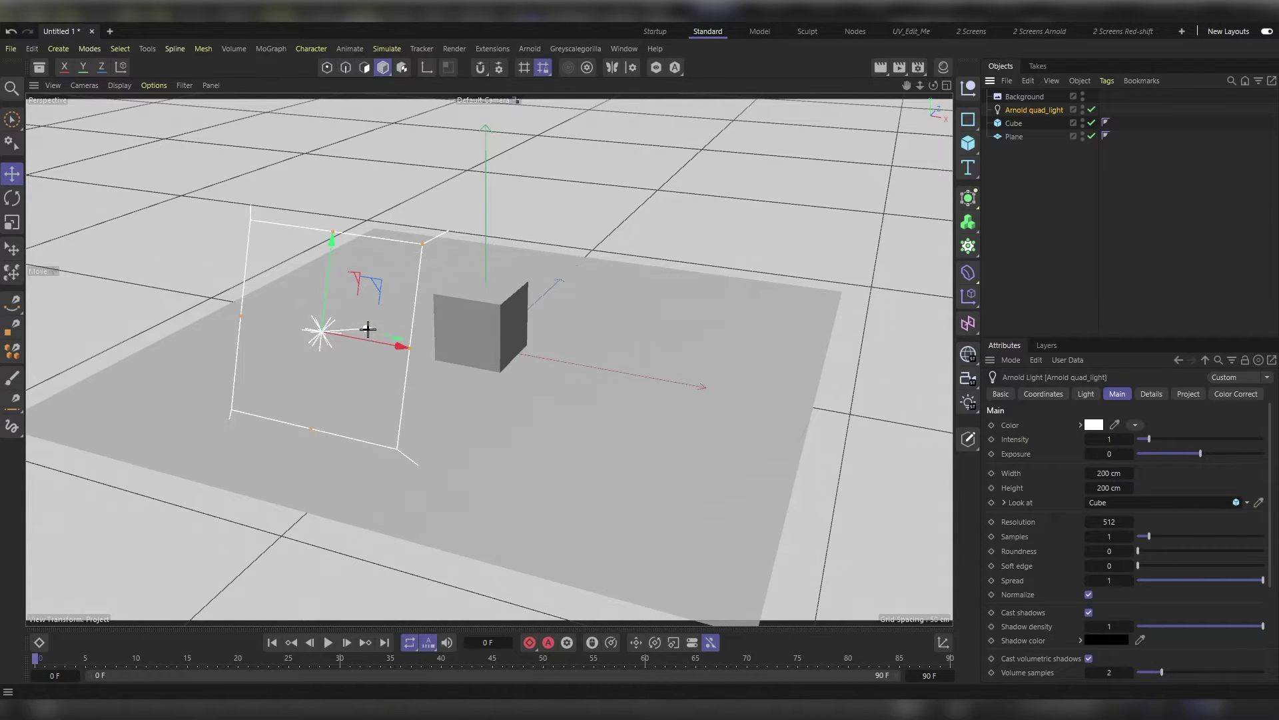
{"action": "left_click_drag", "start_coordinate": [1099, 439], "coordinate": [1109, 439]}
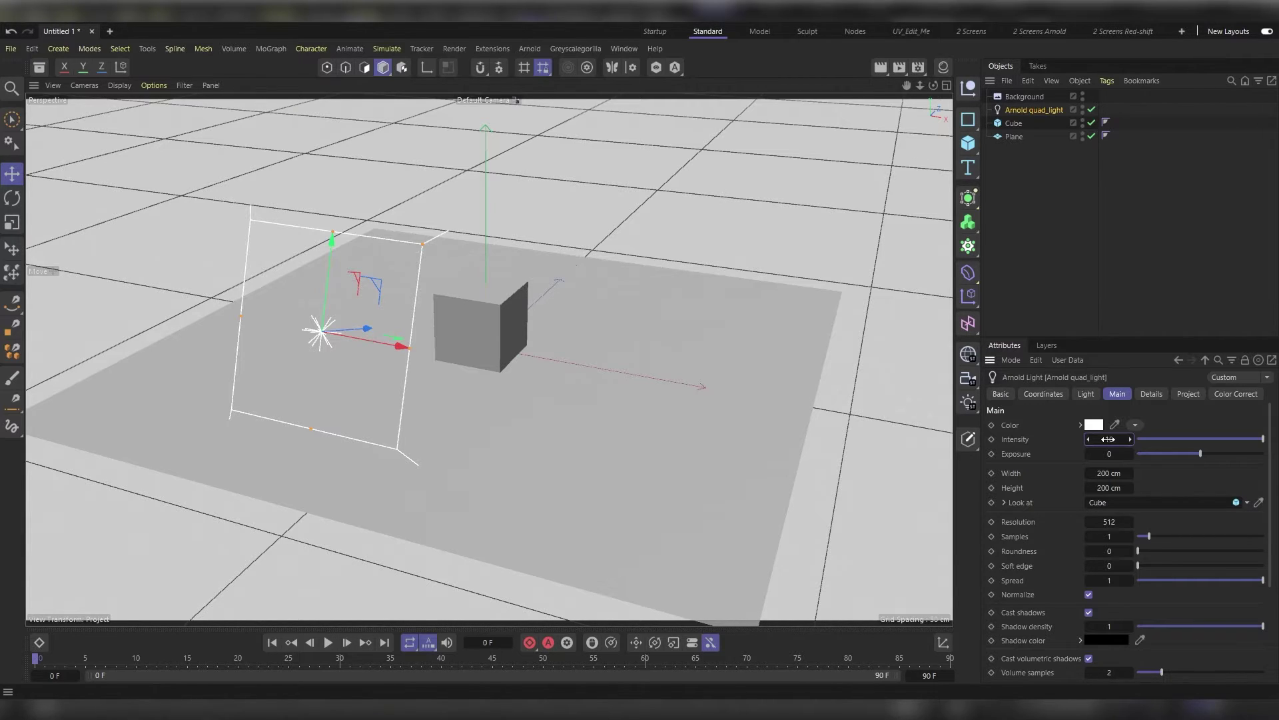
{"action": "left_click", "coordinate": [942, 66]}
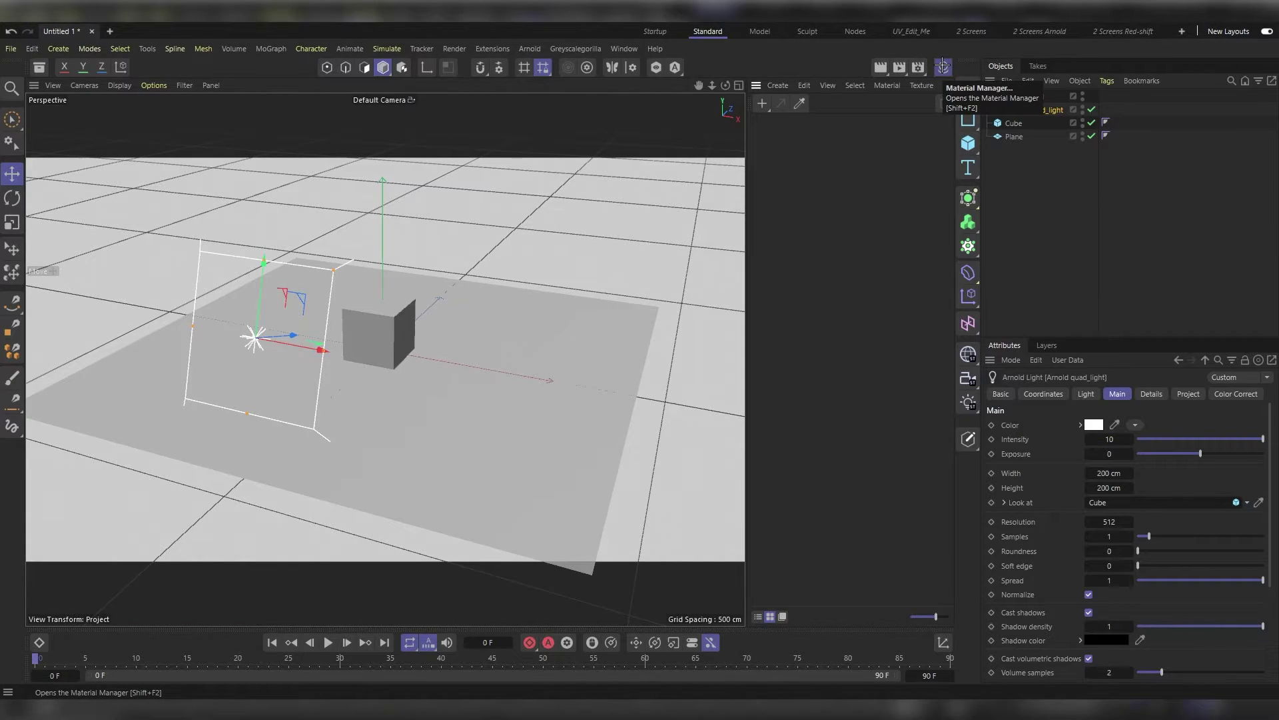
Create an Arnold shadow_matte material and an Arnold flat surface material
{"action": "left_click", "coordinate": [778, 82]}
{"action": "mouse_move", "coordinate": [836, 147]}
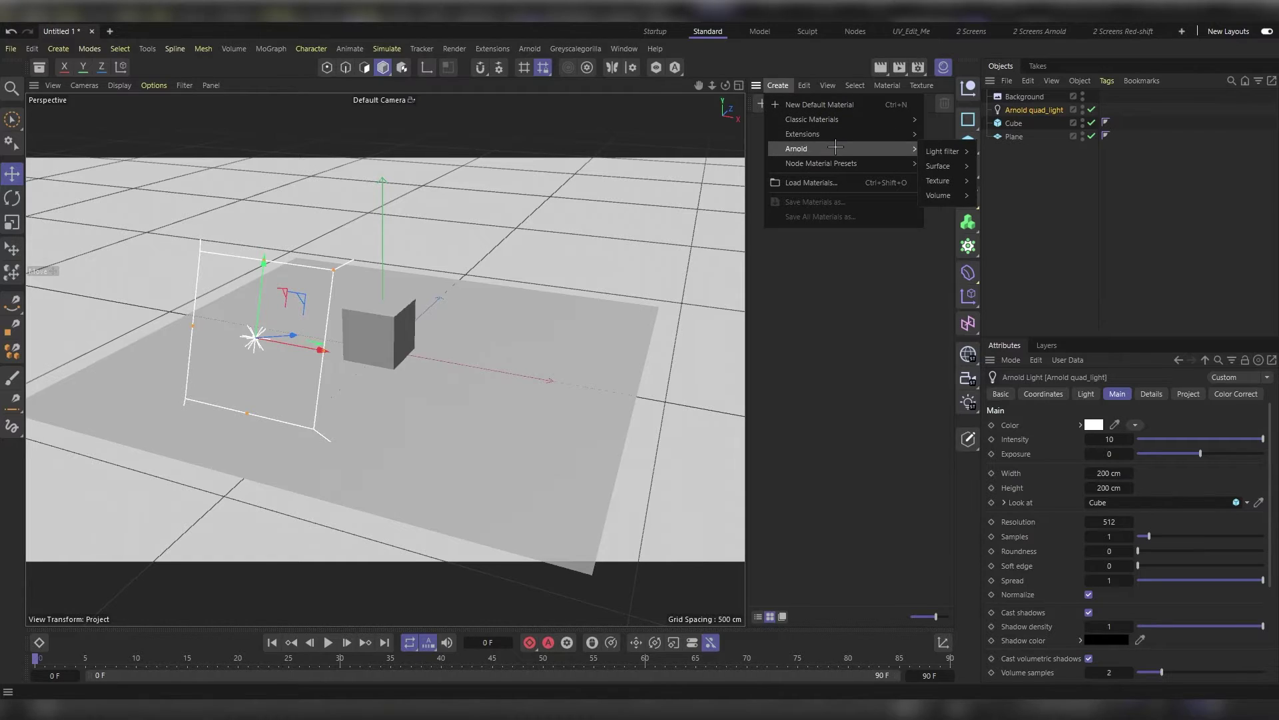
{"action": "mouse_move", "coordinate": [956, 167]}
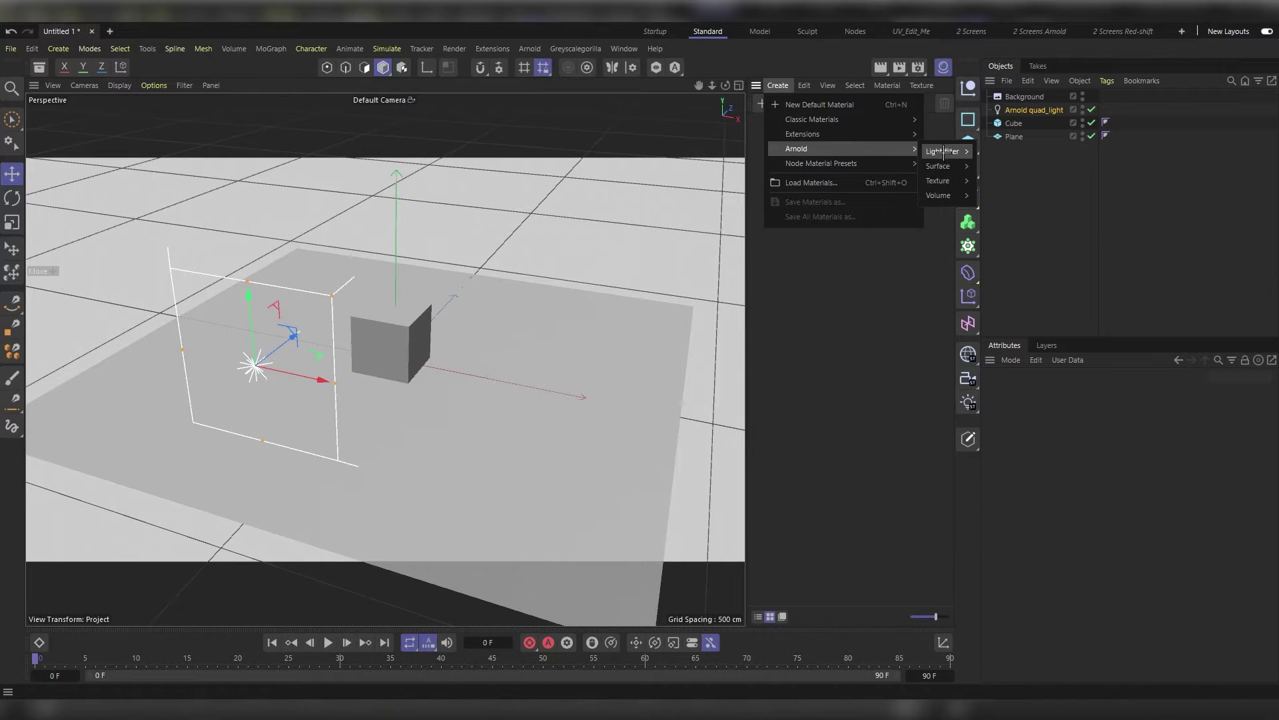
{"action": "left_click", "coordinate": [1020, 233]}
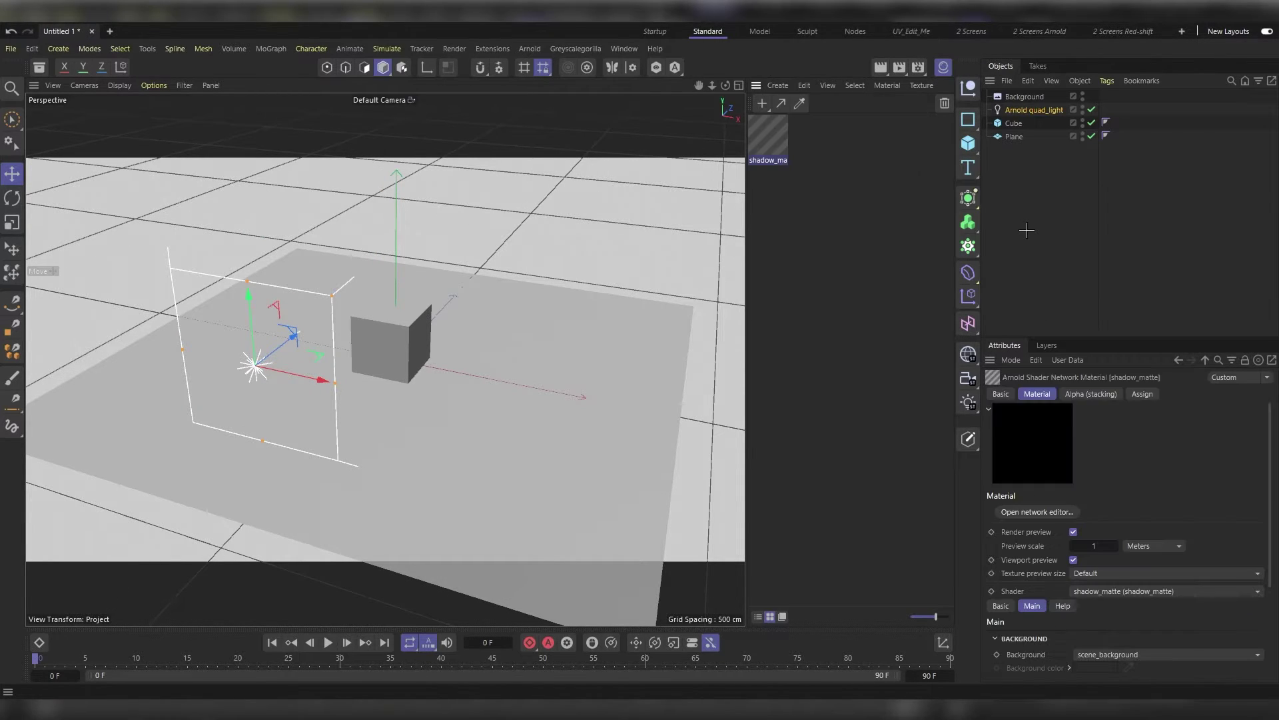
{"action": "left_click", "coordinate": [777, 85]}
{"action": "mouse_move", "coordinate": [800, 149]}
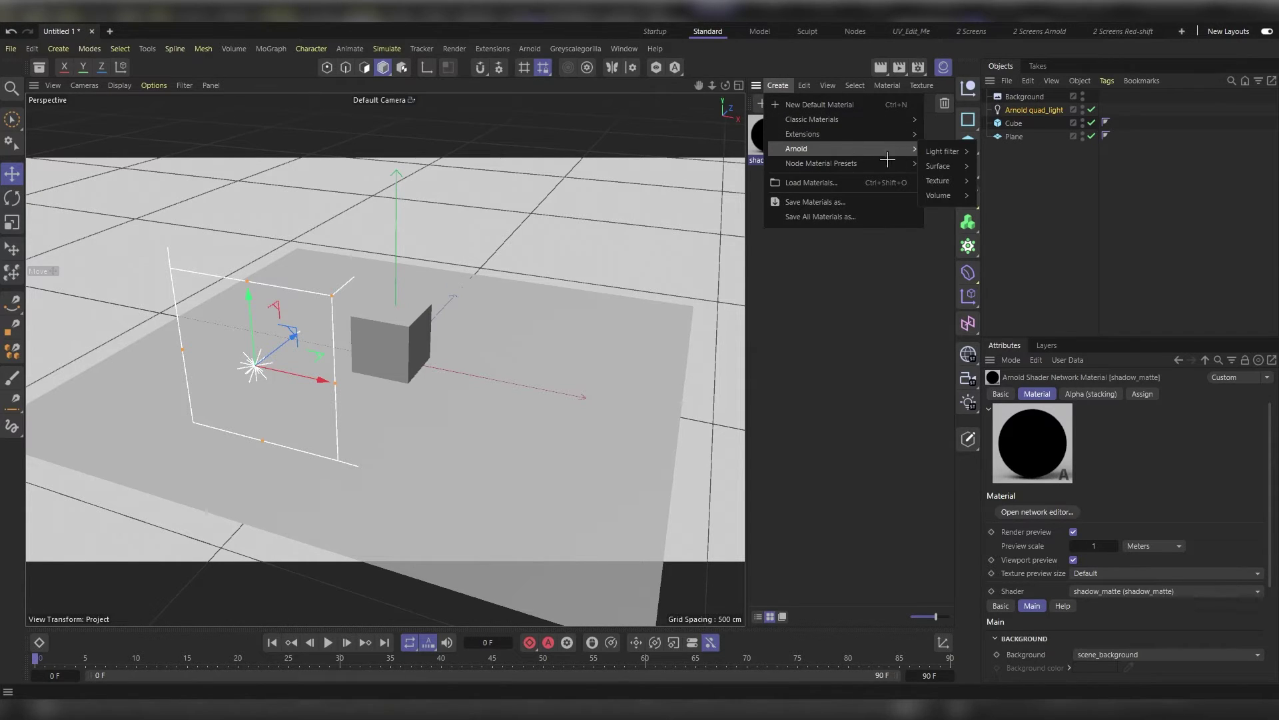
{"action": "mouse_move", "coordinate": [941, 166]}
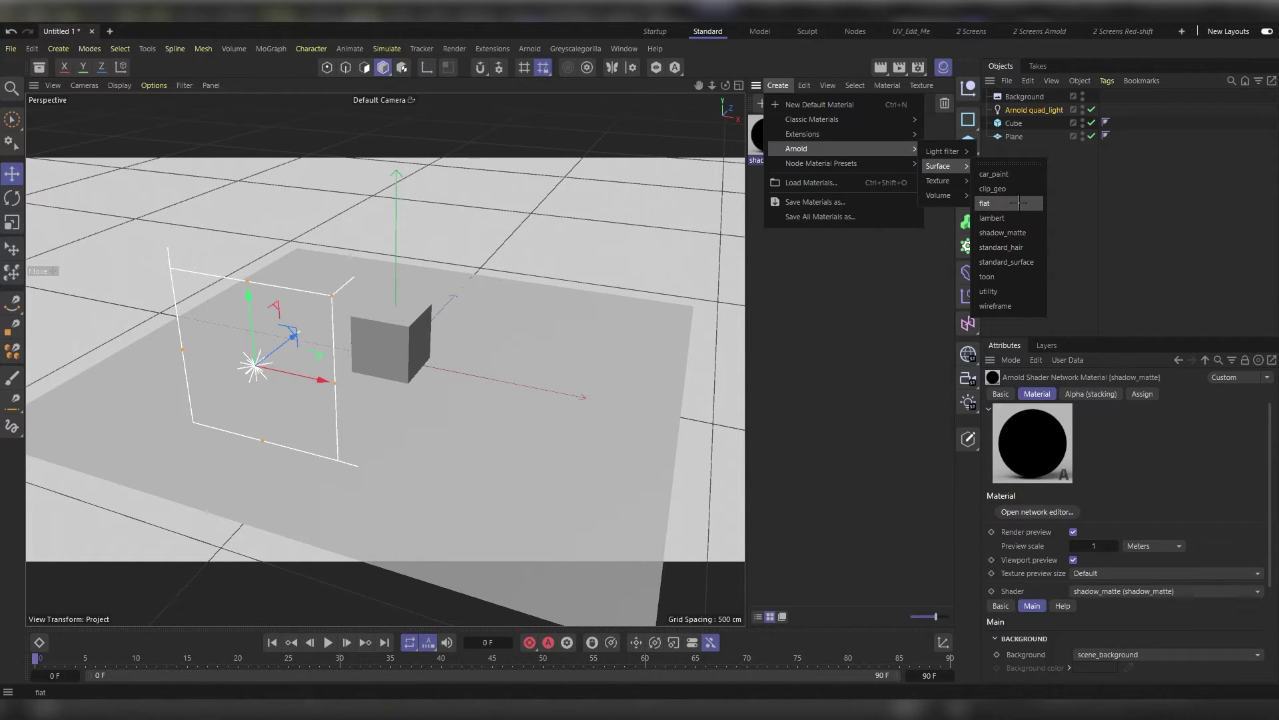
{"action": "left_click", "coordinate": [1019, 202]}
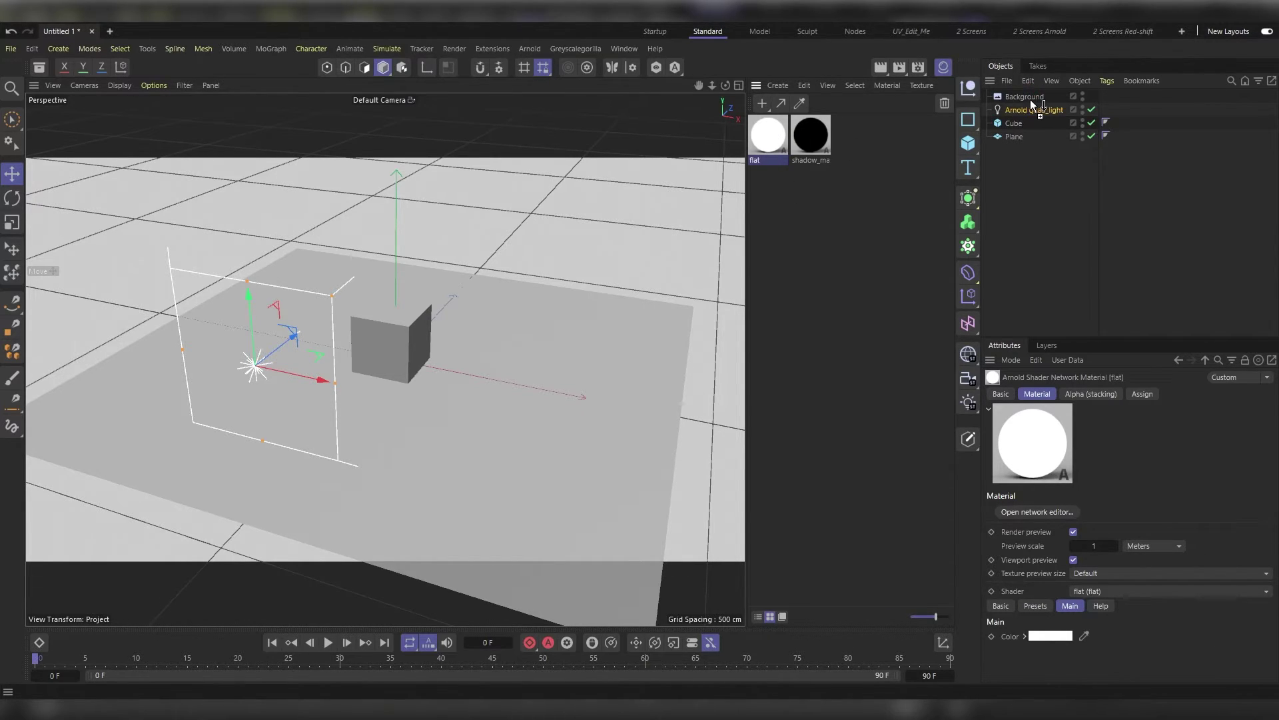
Assign the flat material to Background and shadow_matte to Plane
{"action": "left_click_drag", "start_coordinate": [1027, 98], "coordinate": [1027, 97]}
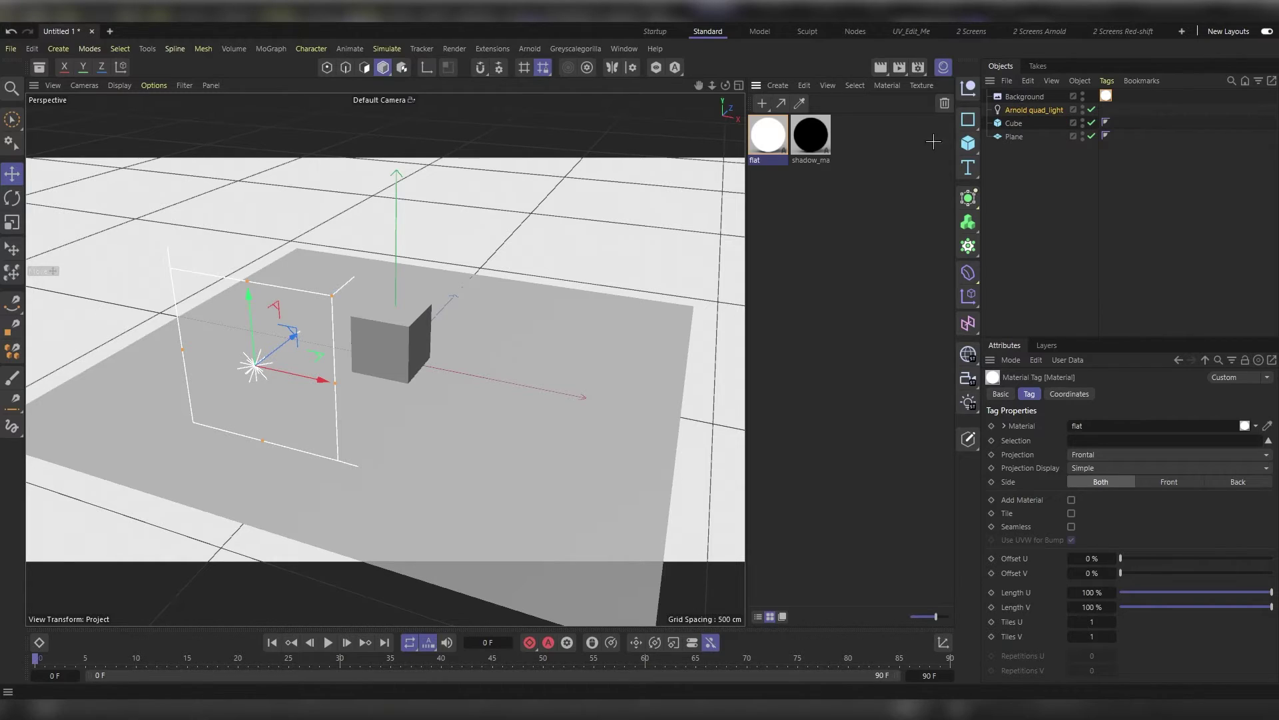
{"action": "left_click_drag", "start_coordinate": [811, 138], "coordinate": [1018, 137]}
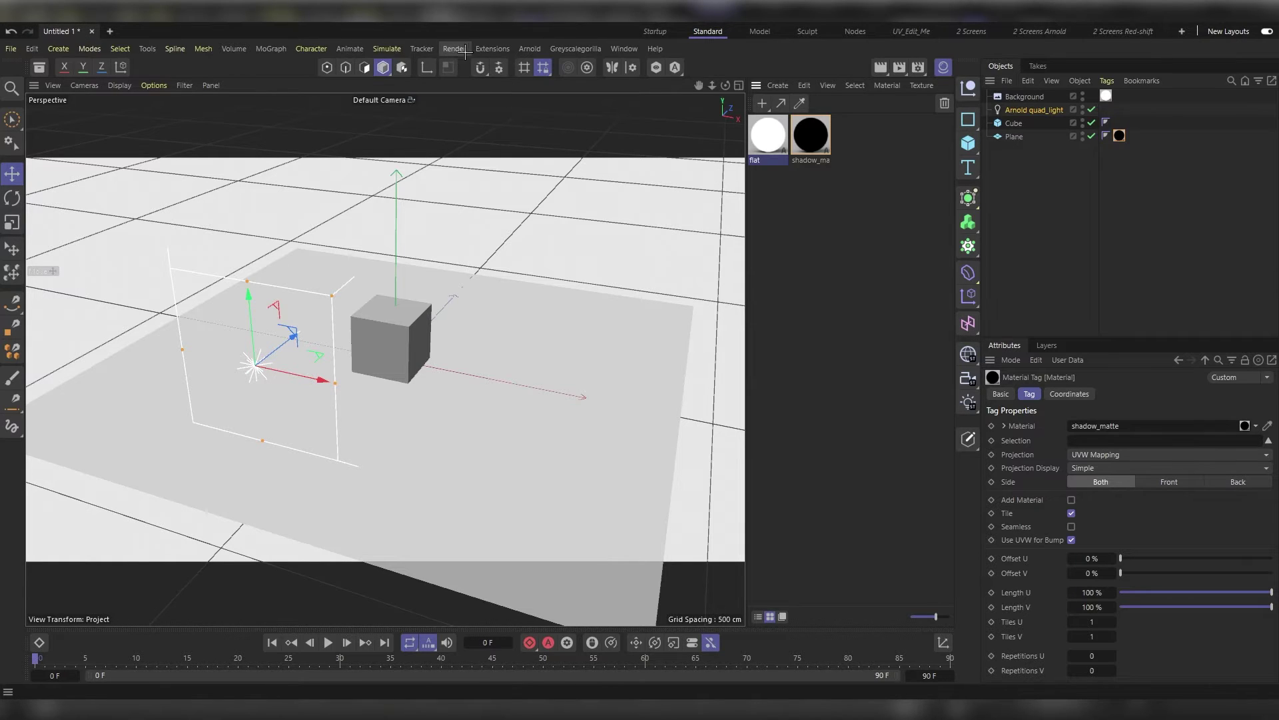
Open the Arnold IPR Window to render the cube and its shadow live
{"action": "left_click", "coordinate": [531, 48]}
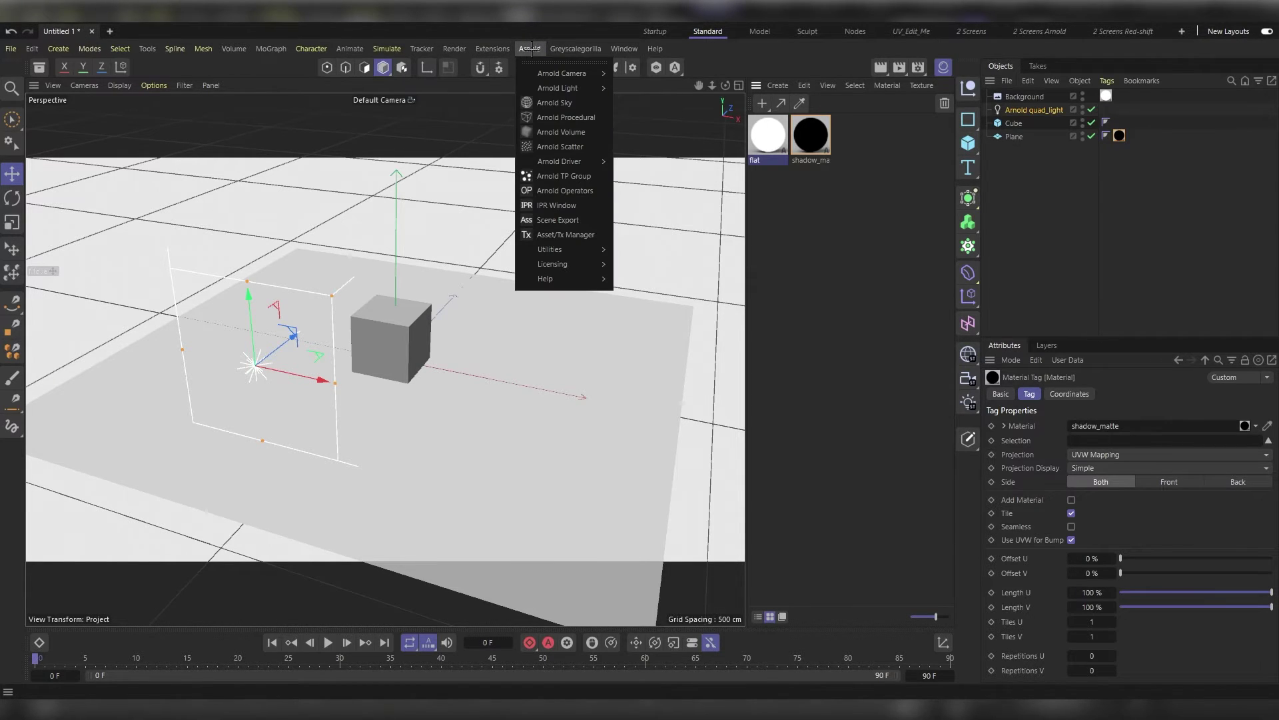
{"action": "left_click", "coordinate": [592, 205]}
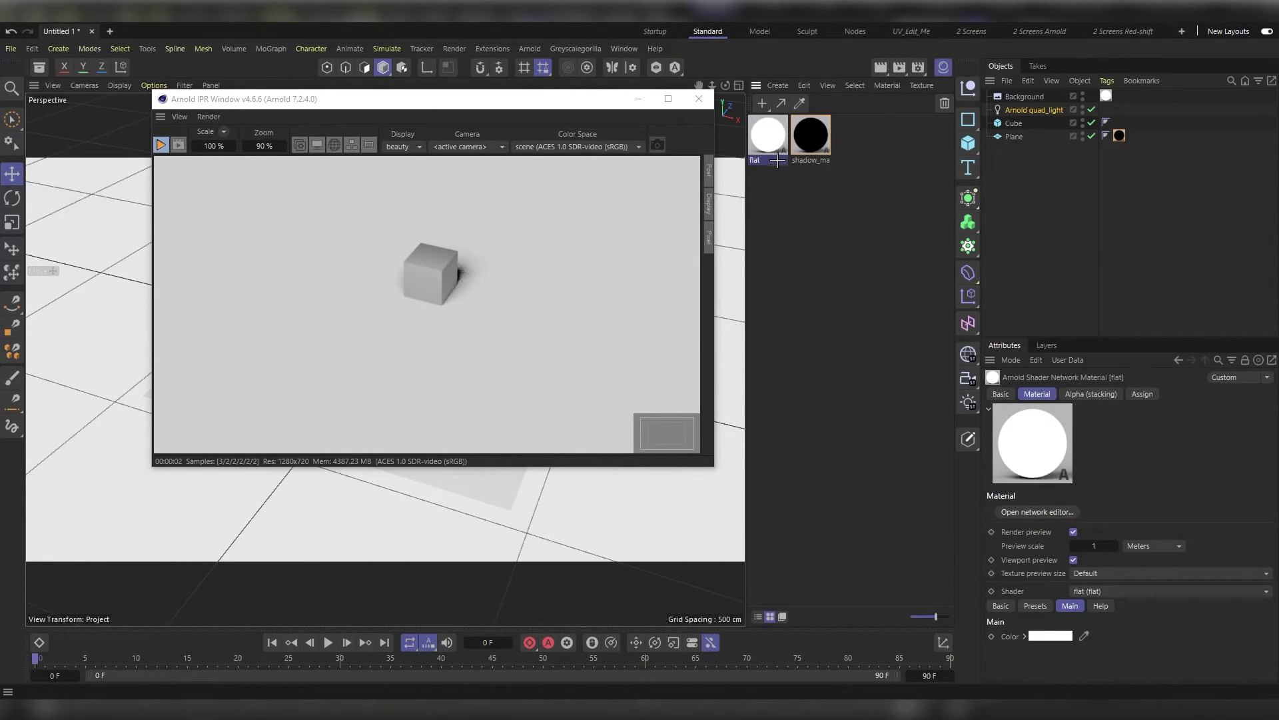
Change the flat background material's colour to pale yellow, RGB 248, 217, 118
{"action": "double_click", "coordinate": [770, 132]}
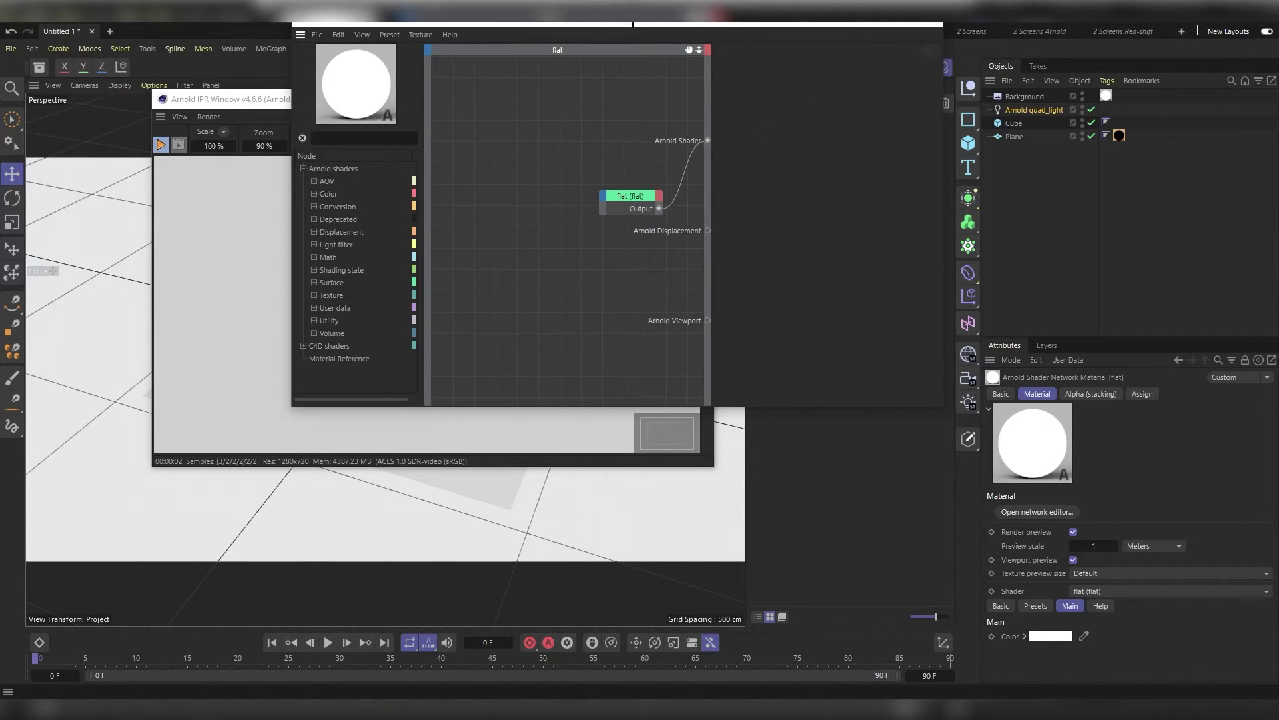
{"action": "left_click_drag", "start_coordinate": [632, 24], "coordinate": [749, 134]}
{"action": "left_click", "coordinate": [760, 324]}
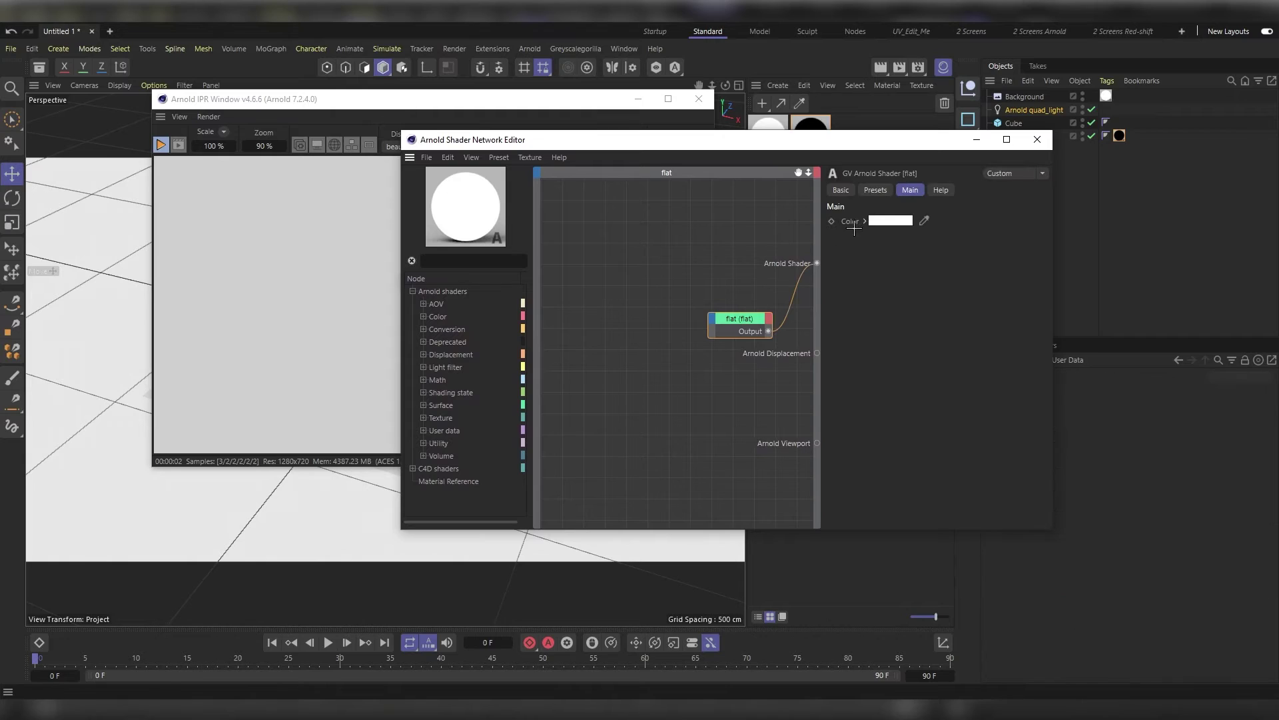
{"action": "left_click", "coordinate": [890, 221]}
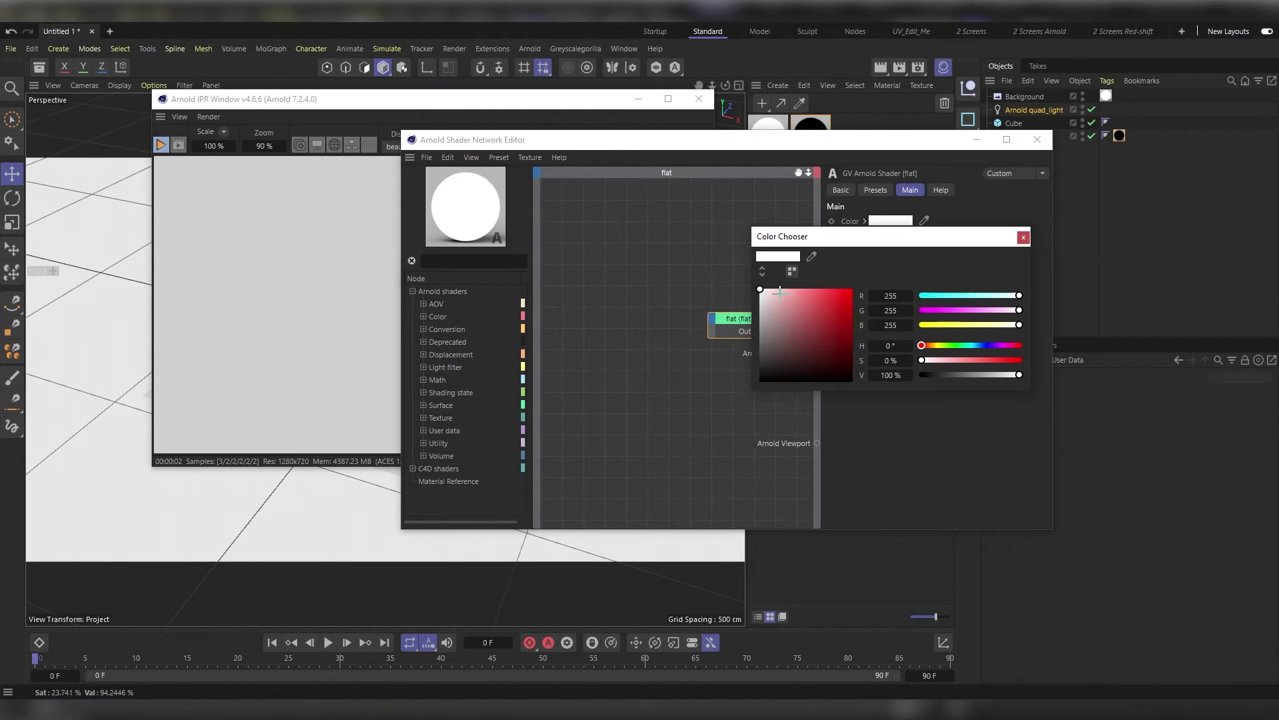
{"action": "left_click_drag", "start_coordinate": [779, 292], "coordinate": [795, 289]}
{"action": "left_click", "coordinate": [933, 344]}
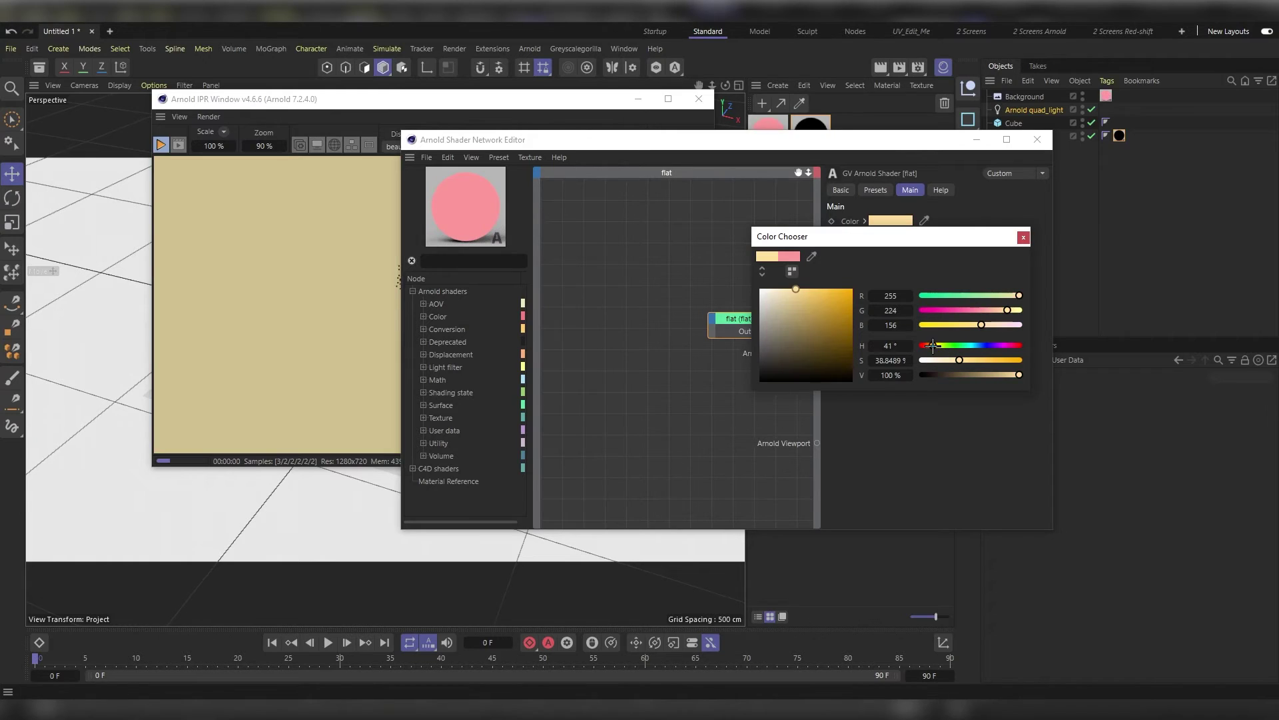
{"action": "left_click", "coordinate": [808, 291]}
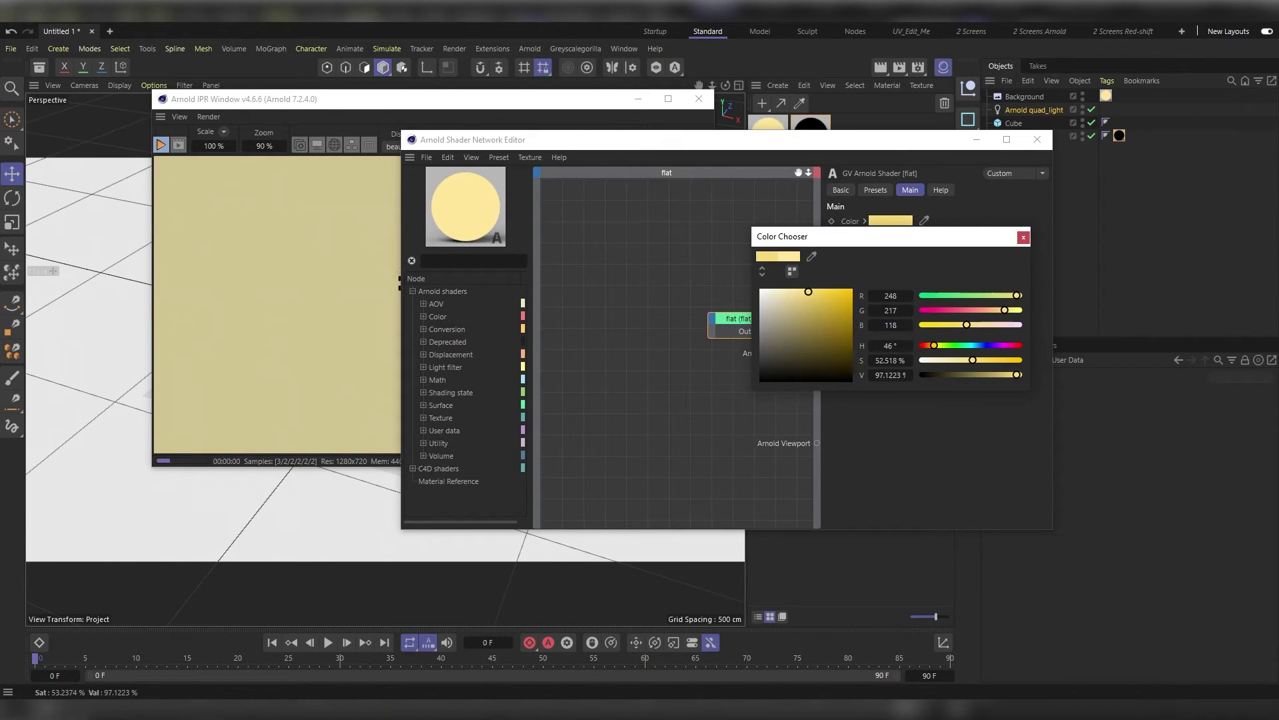
{"action": "left_click", "coordinate": [977, 140]}
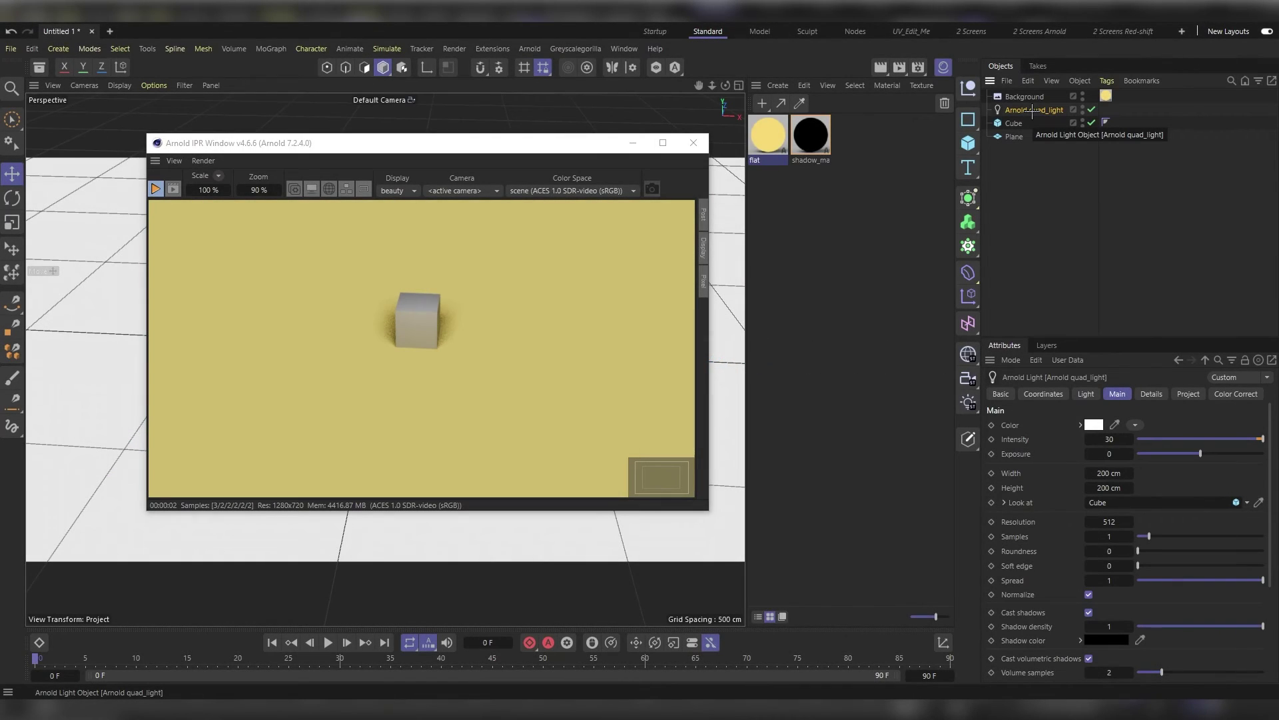
Select the Plane, move the IPR render window aside, and orbit the camera lower on the cube
{"action": "left_click", "coordinate": [1013, 137]}
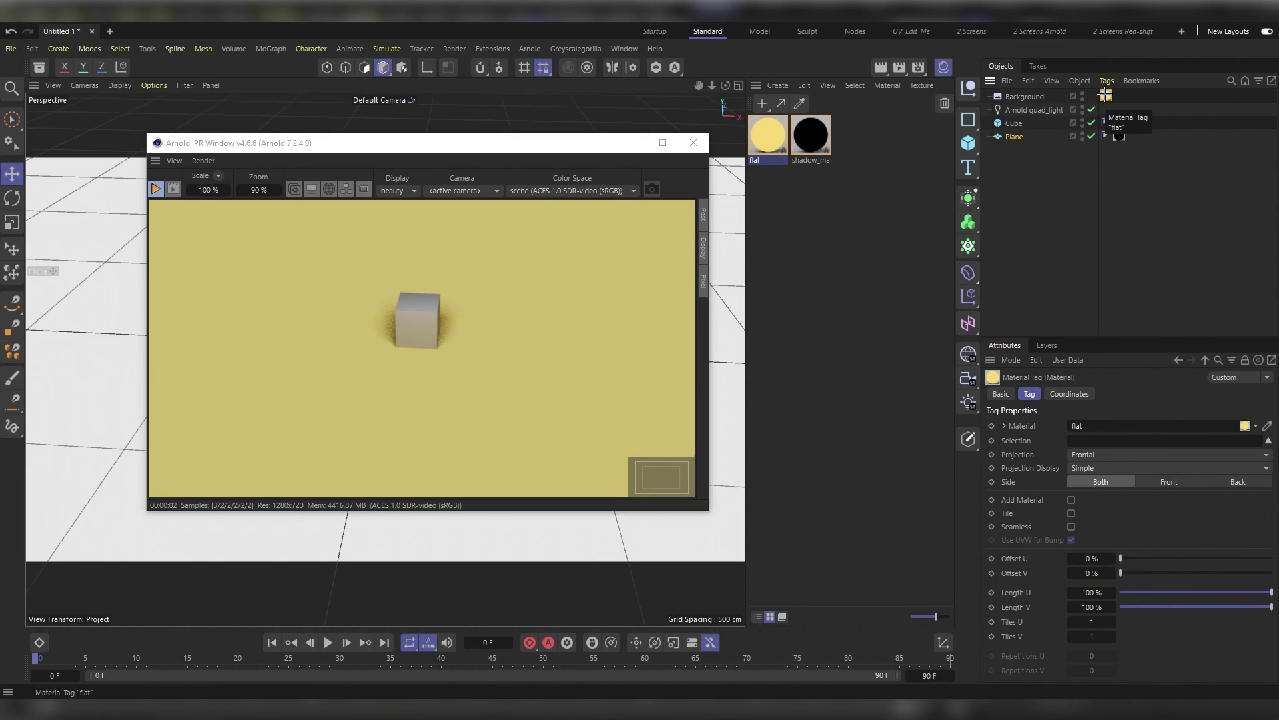
{"action": "left_click_drag", "start_coordinate": [371, 140], "coordinate": [788, 118]}
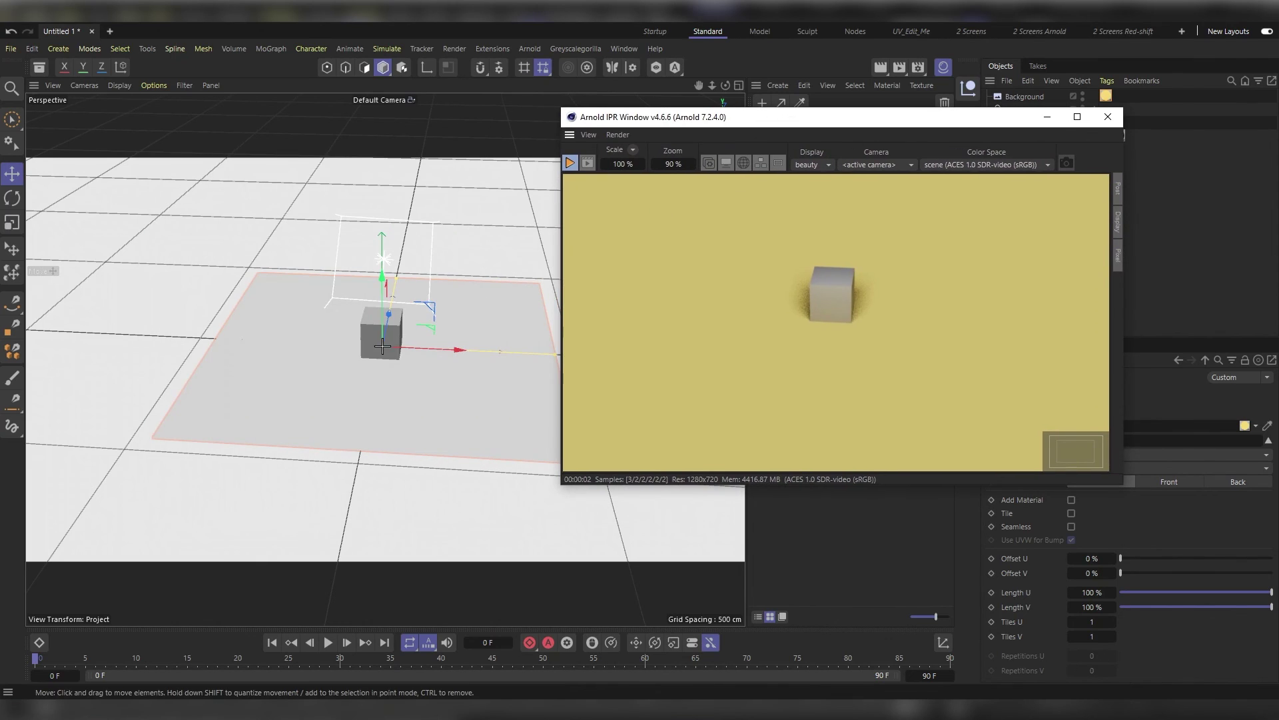
{"action": "mouse_move", "coordinate": [382, 345]}
{"action": "left_mouse_down", "text": "alt"}
{"action": "mouse_move", "coordinate": [414, 297]}
{"action": "mouse_move", "coordinate": [392, 324]}
{"action": "left_mouse_up", "text": "alt"}
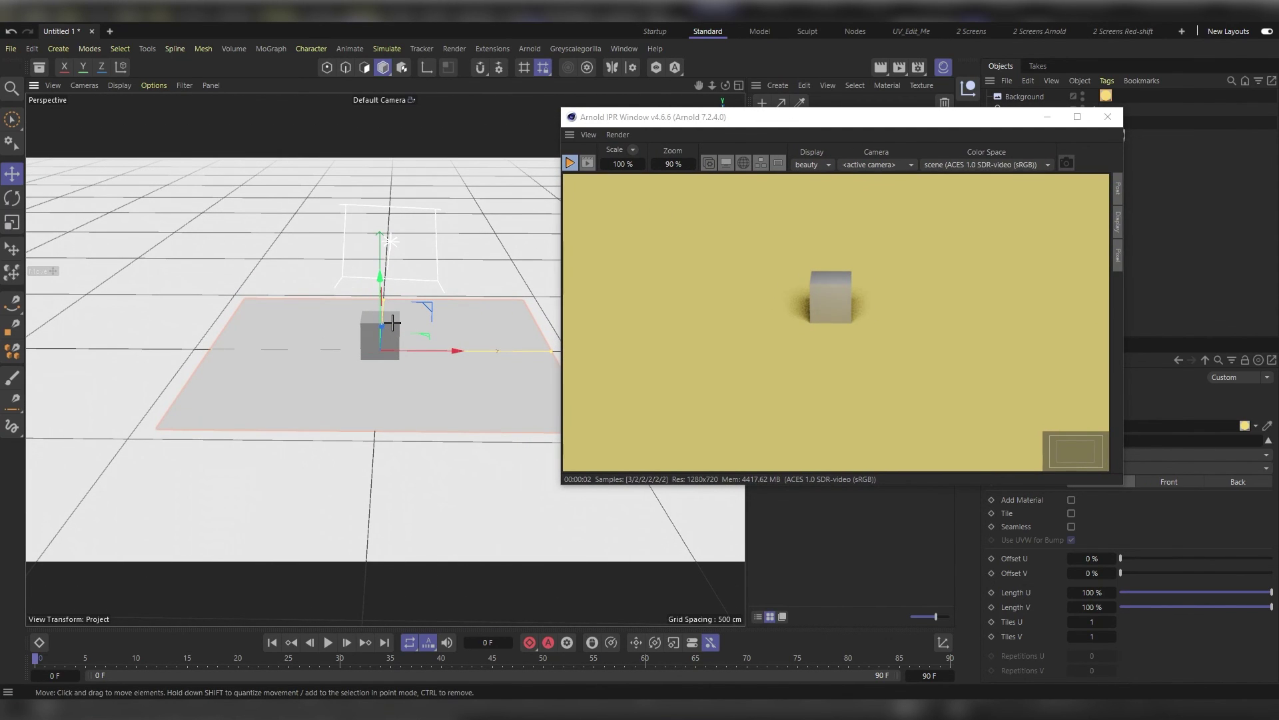